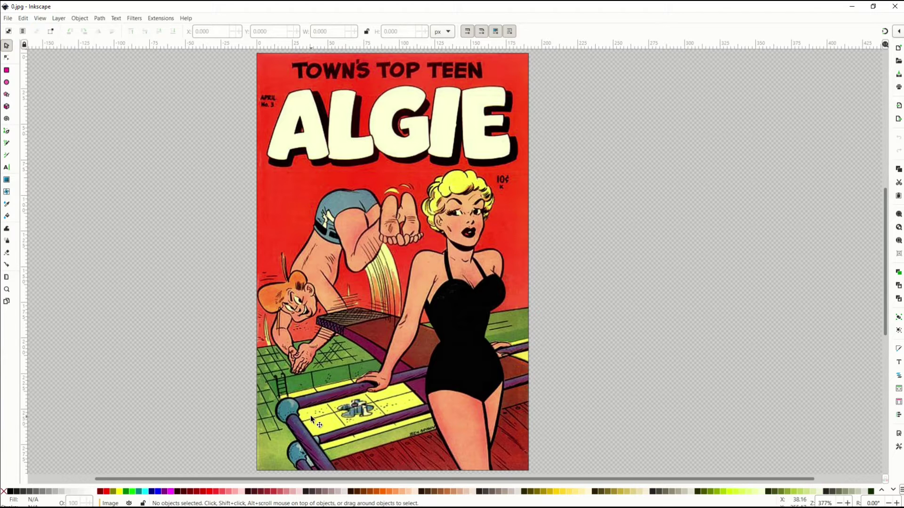
# - Select the Algie comic cover image on the canvas with the Selector tool
pyautogui.click(322, 200)
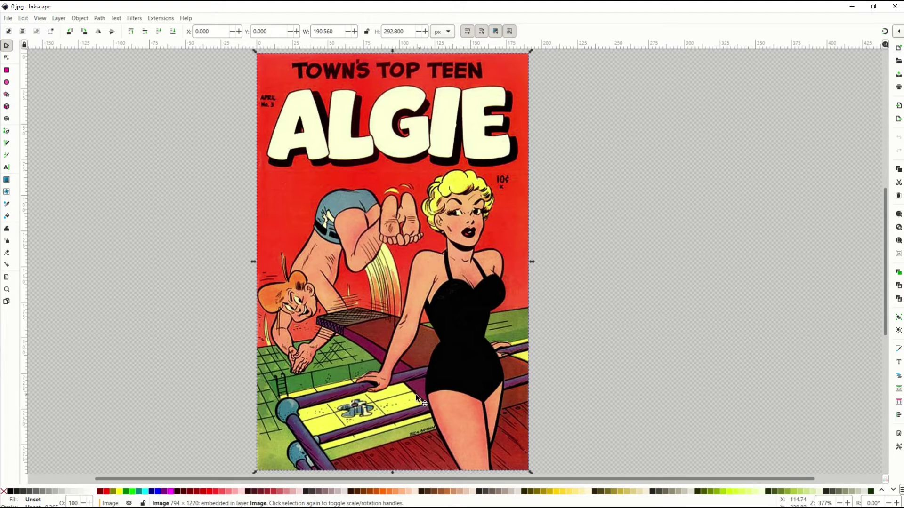
# - Preview a single-scan Brightness cutoff trace of the cover at threshold 0.450 in Trace Bitmap
pyautogui.click(100, 18)
pyautogui.click(99, 50)
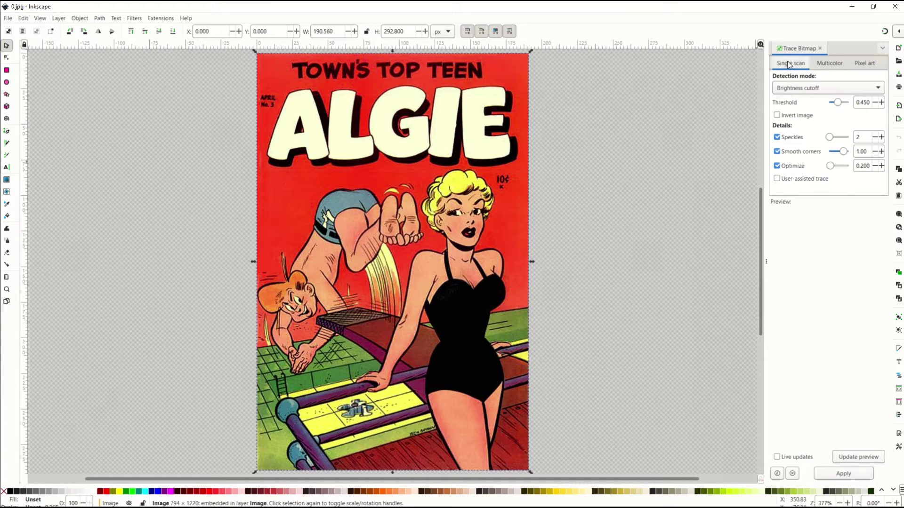
pyautogui.click(829, 63)
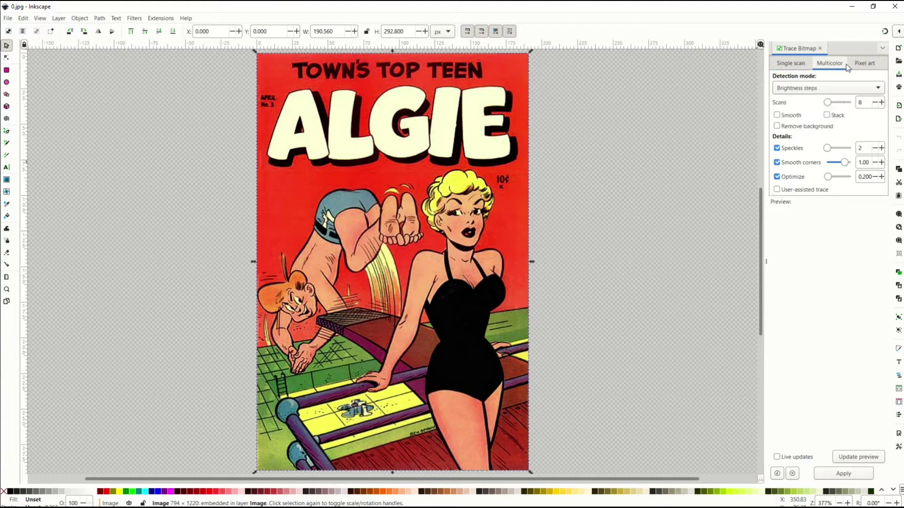
pyautogui.click(788, 64)
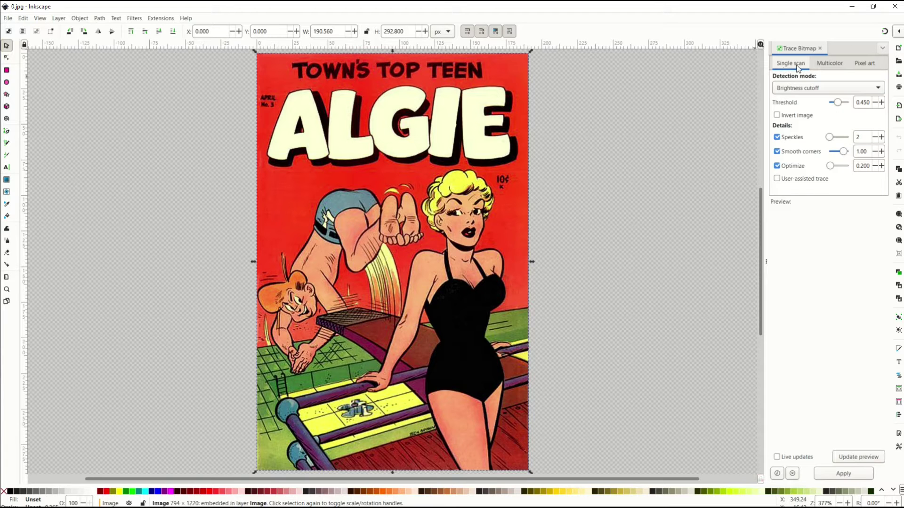
pyautogui.click(798, 88)
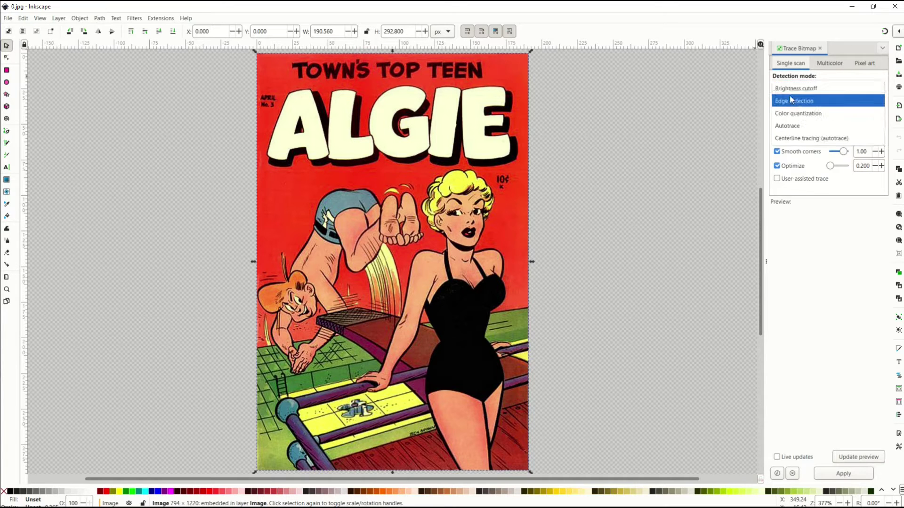
pyautogui.click(790, 91)
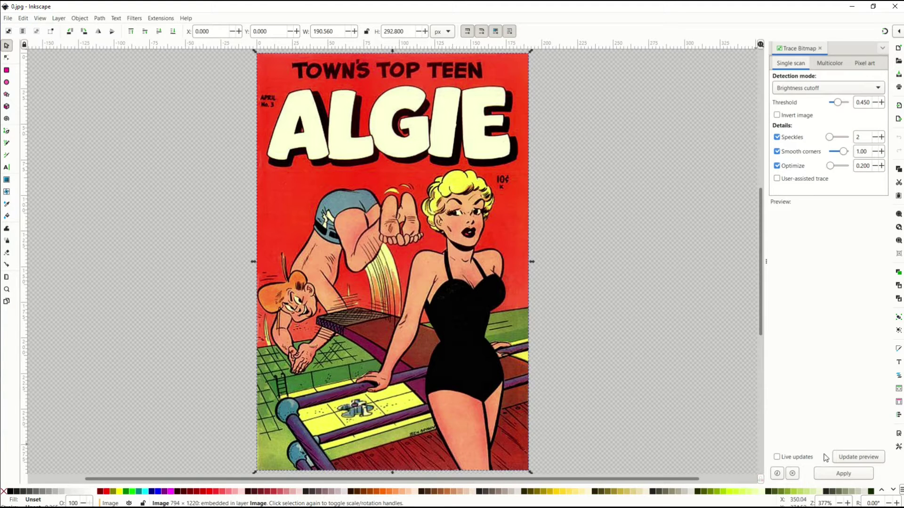
pyautogui.click(852, 457)
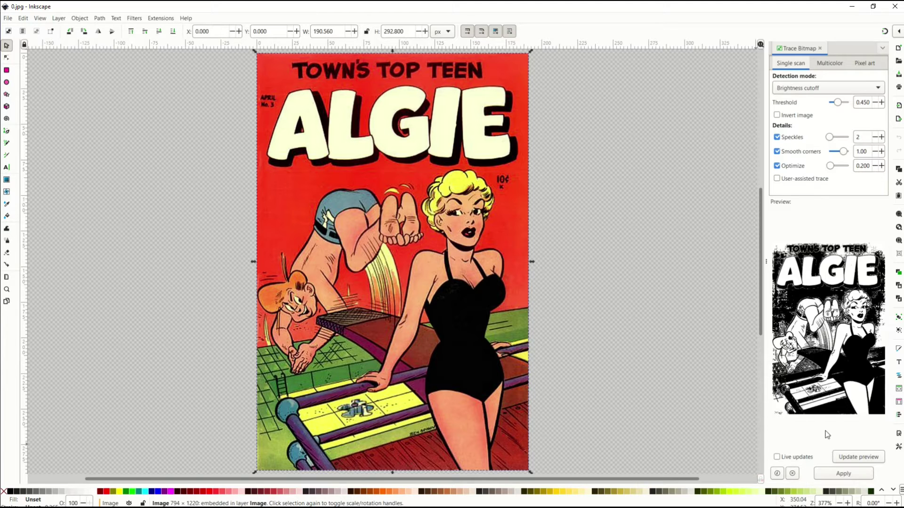
# - Apply the first trace, drag it off the original, and delete it
pyautogui.click(847, 475)
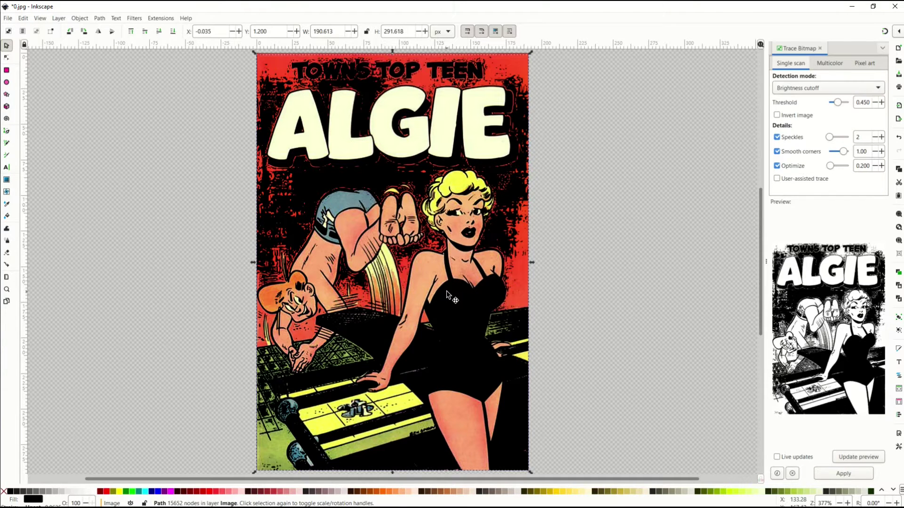
pyautogui.moveTo(451, 296); pyautogui.dragTo(221, 298)
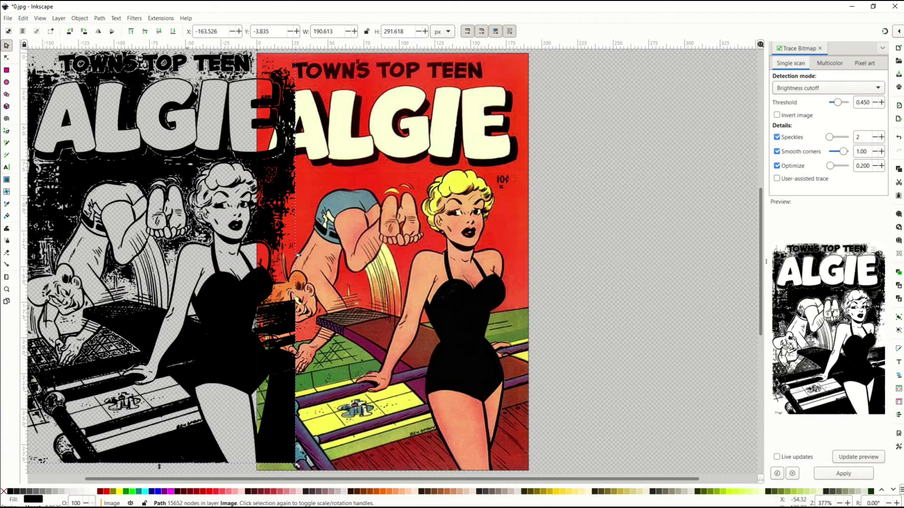
pyautogui.press('Delete')
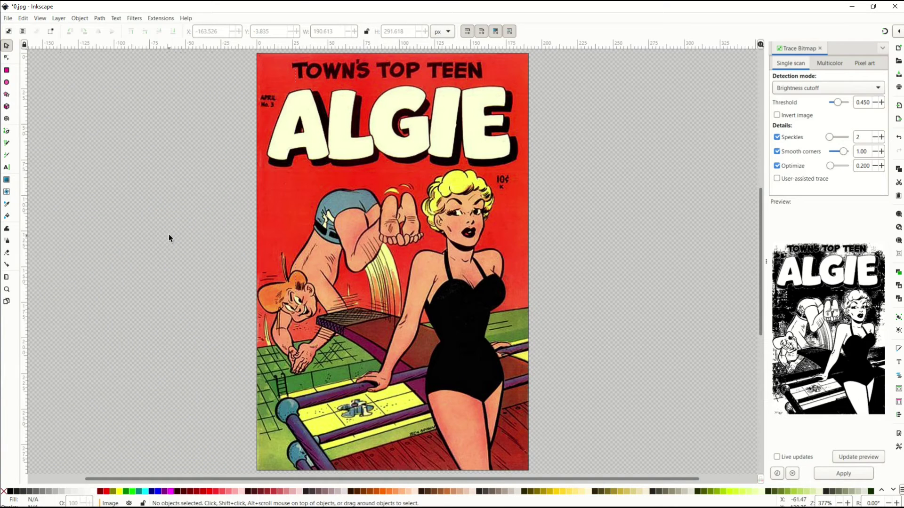
# - Reselect the colour cover and preview a trace with threshold lowered to 0.250
pyautogui.click(308, 233)
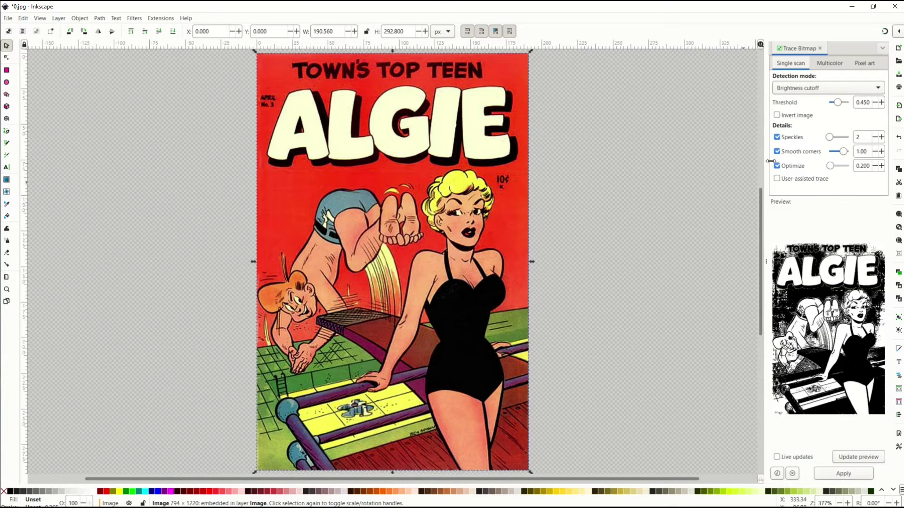
pyautogui.click(874, 104)
pyautogui.click(873, 105)
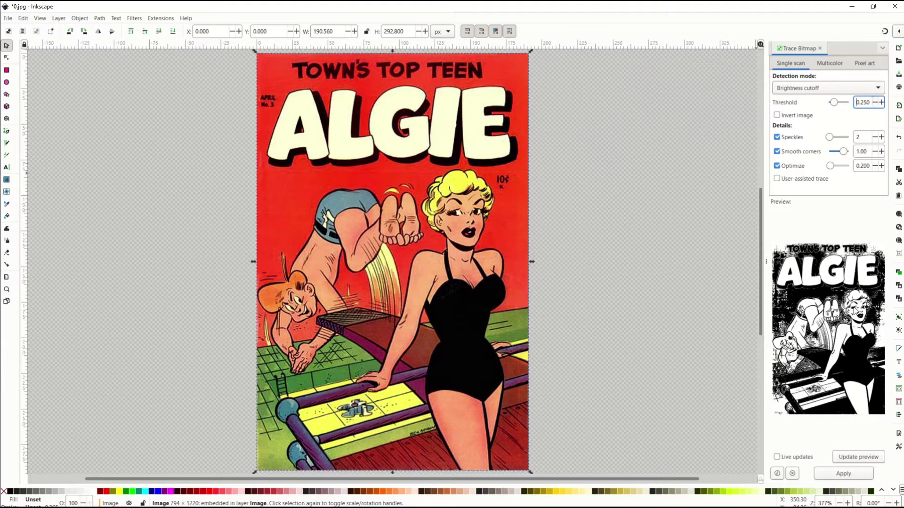
pyautogui.click(865, 457)
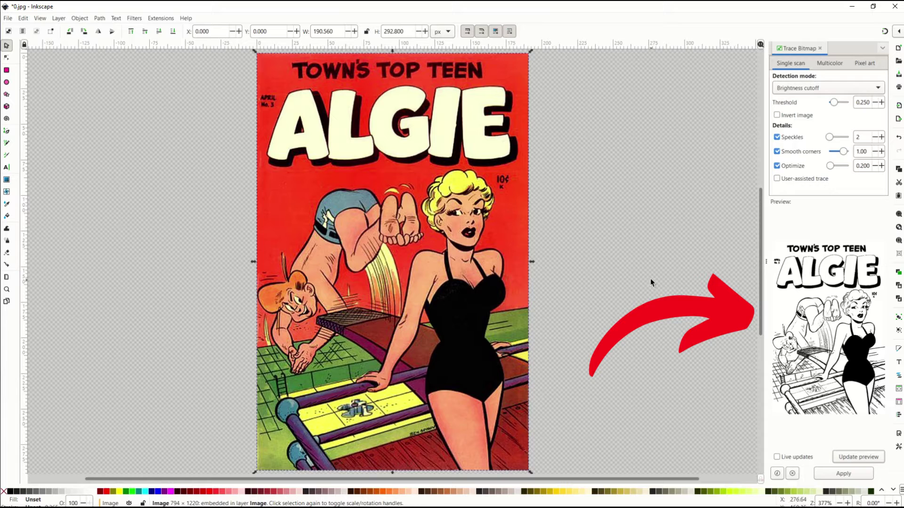
# - Apply the threshold 0.200 line-art trace and drag it left of the original
pyautogui.click(851, 474)
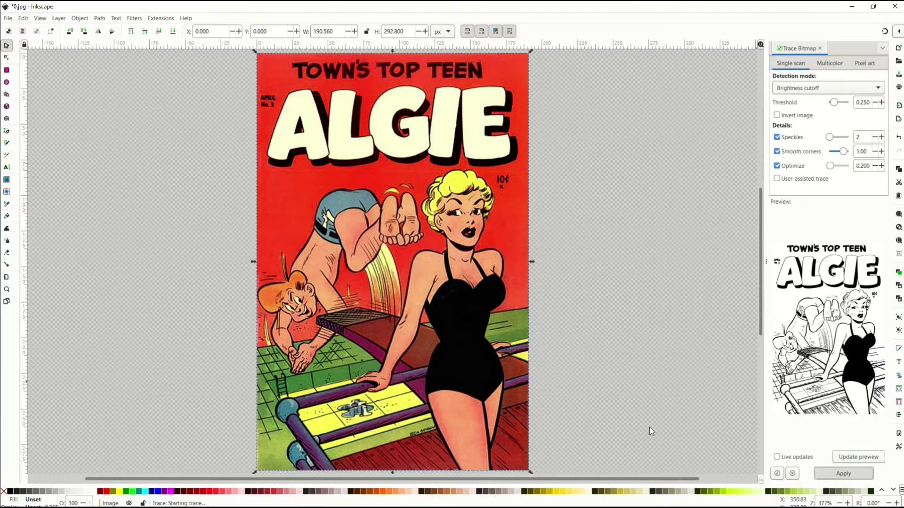
pyautogui.moveTo(378, 321); pyautogui.dragTo(112, 314)
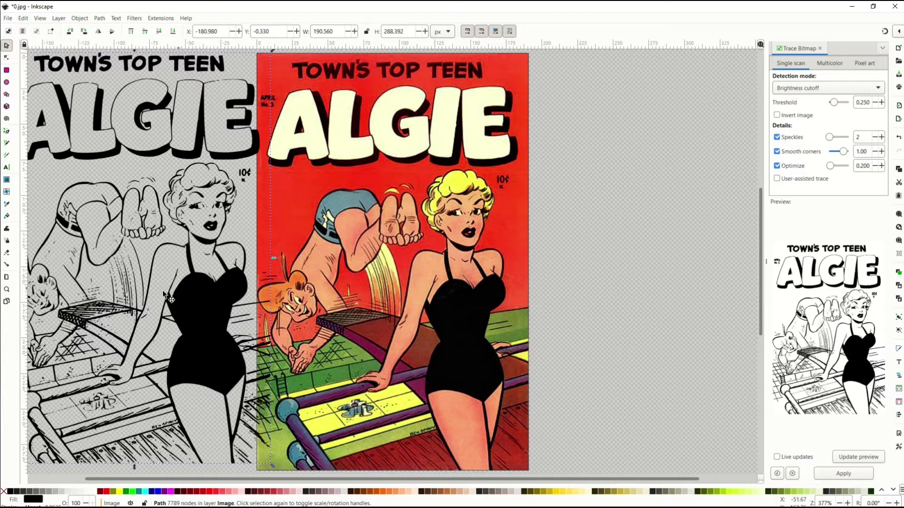
pyautogui.moveTo(201, 479); pyautogui.dragTo(144, 482)
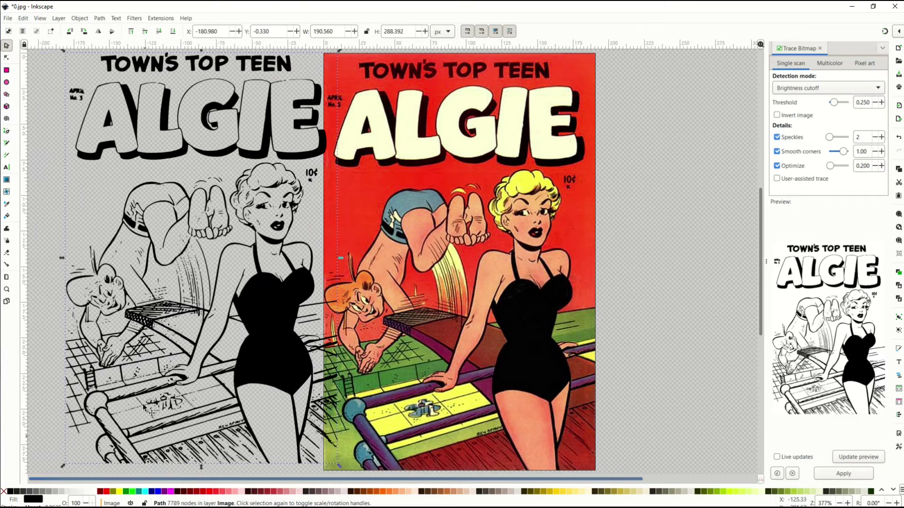
pyautogui.moveTo(265, 305); pyautogui.dragTo(248, 302)
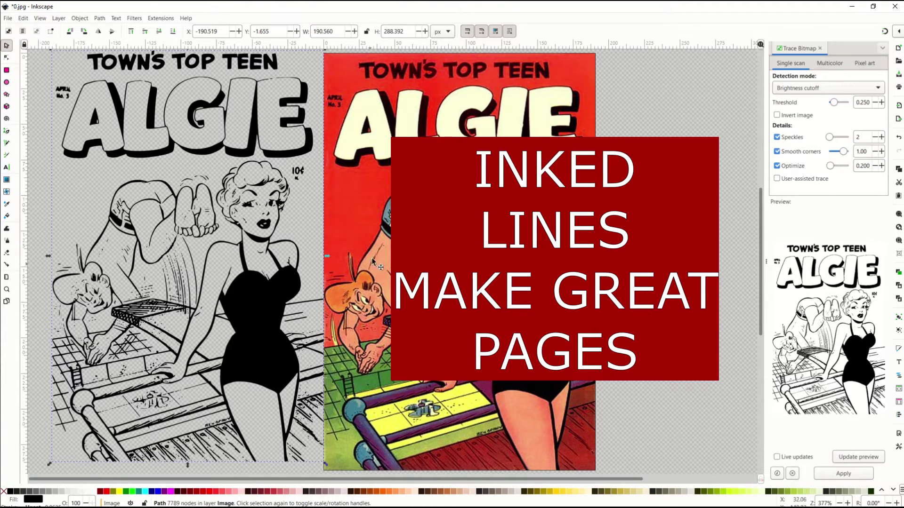
# - Delete and restore the traced path, then place it left of the colour cover
pyautogui.click(253, 290)
pyautogui.press('Delete')
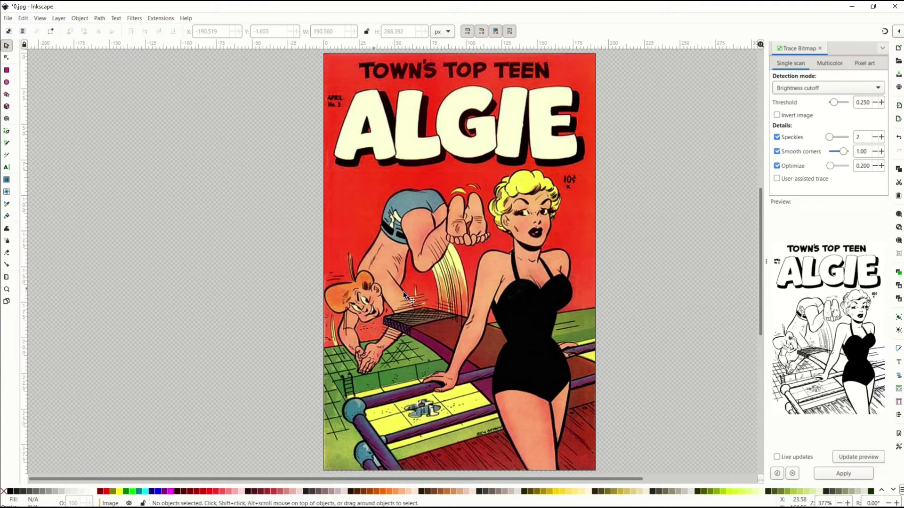
pyautogui.hotkey('ctrl', 'z')
pyautogui.moveTo(458, 349)
pyautogui.mouseDown()
pyautogui.moveTo(382, 354)
pyautogui.moveTo(183, 337)
pyautogui.mouseUp()
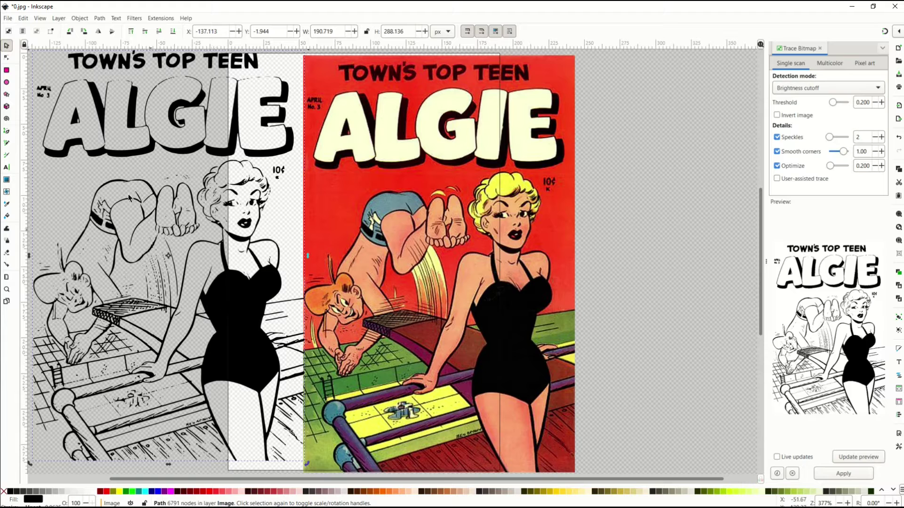
# - Inspect the traced path's nodes with the Node tool, zooming around the line art
pyautogui.click(7, 58)
pyautogui.click(120, 241)
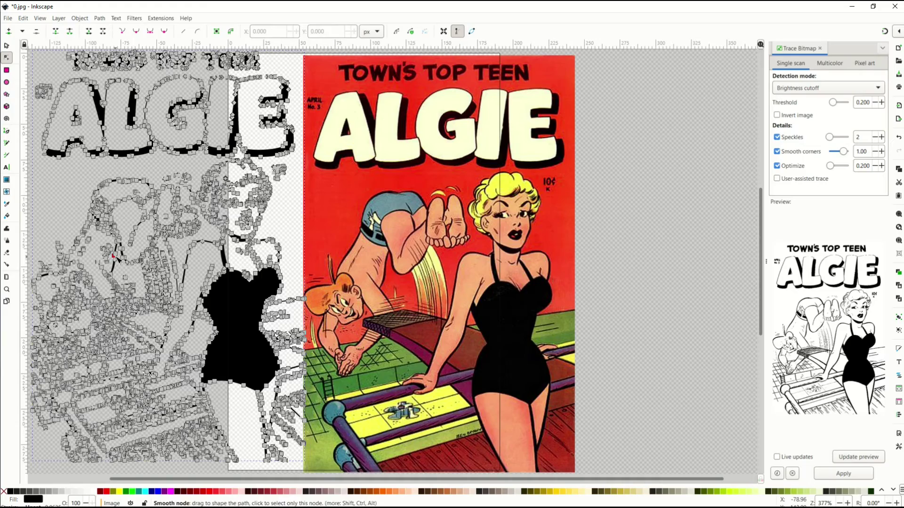
pyautogui.scroll(2, 79, 200)
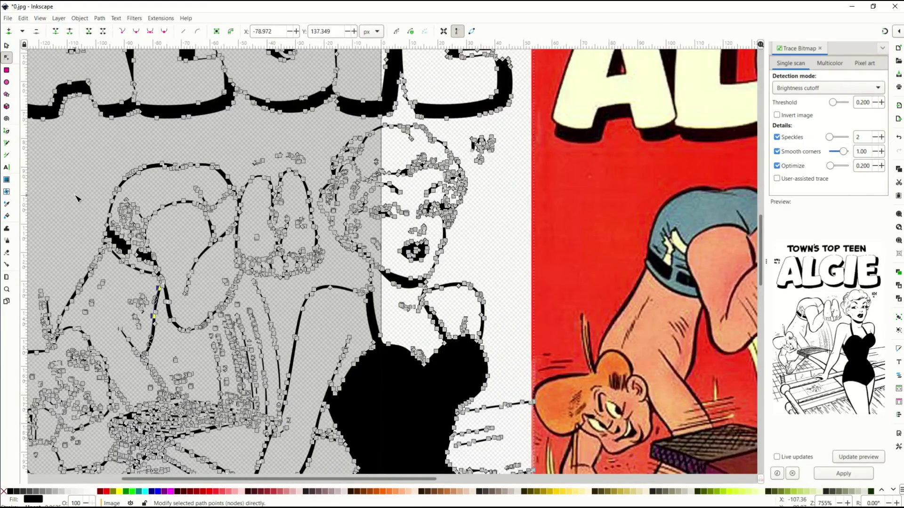
pyautogui.scroll(1, 79, 200)
pyautogui.scroll(-1, 90, 210)
pyautogui.scroll(-3, 89, 210)
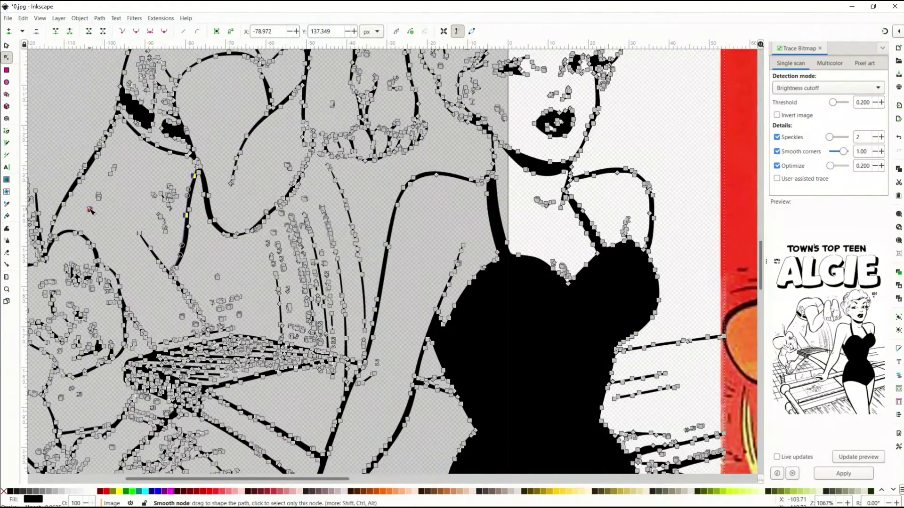
pyautogui.scroll(-1, 212, 219)
pyautogui.scroll(-1, 211, 219)
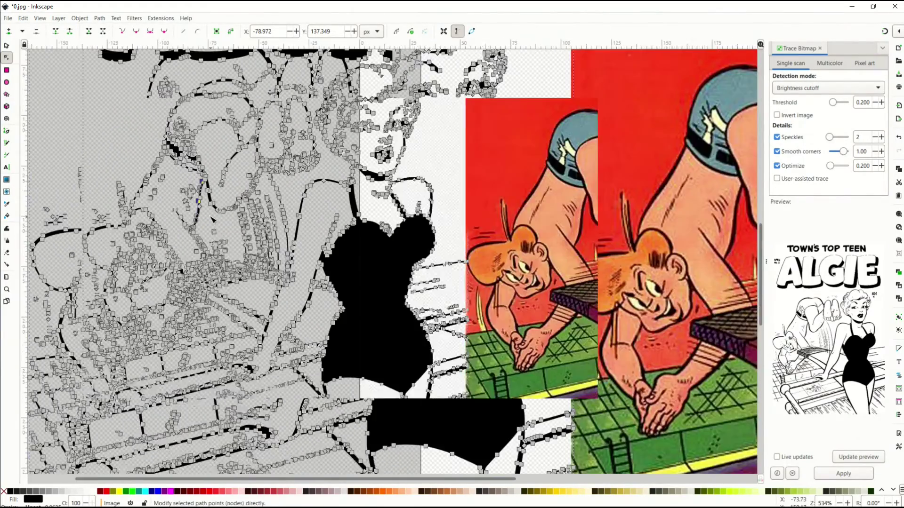
pyautogui.scroll(4, 218, 223)
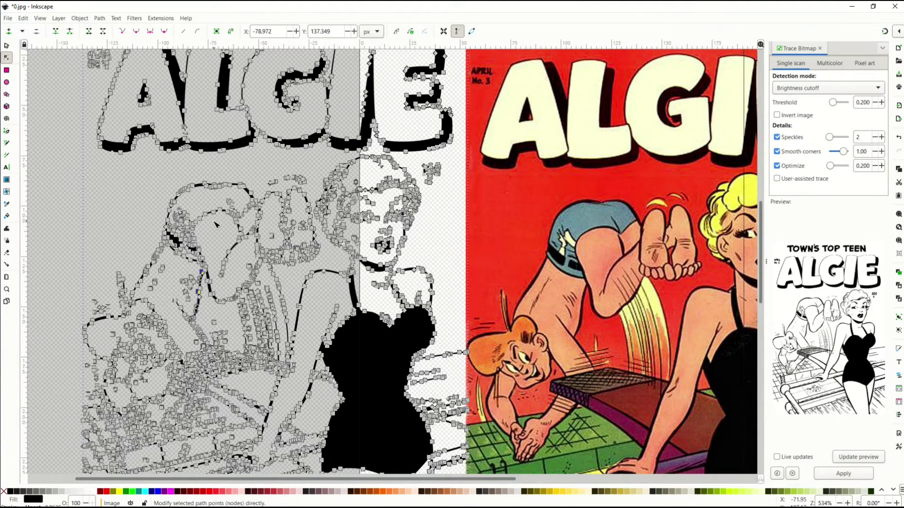
pyautogui.click(6, 45)
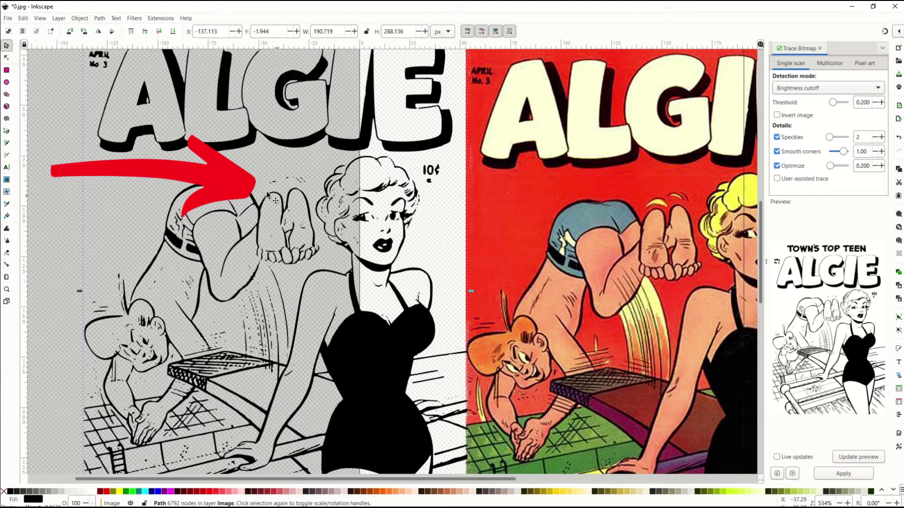
# - Box-select and delete two clusters of stray speckle nodes, then zoom back out
pyautogui.click(6, 58)
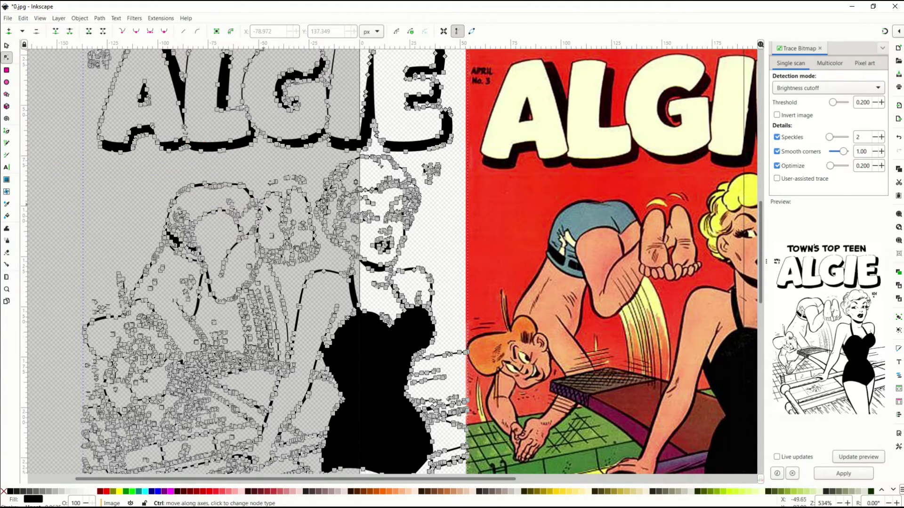
pyautogui.keyDown('ctrl'); pyautogui.scroll(2, 267, 209); pyautogui.keyUp('ctrl')
pyautogui.keyDown('ctrl'); pyautogui.scroll(2, 267, 208); pyautogui.keyUp('ctrl')
pyautogui.moveTo(262, 103); pyautogui.dragTo(322, 138)
pyautogui.press('Delete')
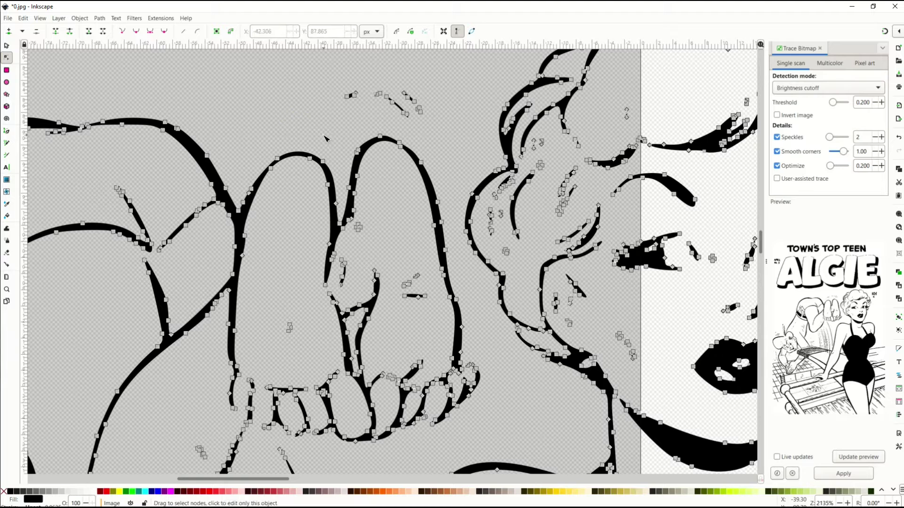
pyautogui.moveTo(324, 82); pyautogui.dragTo(434, 121)
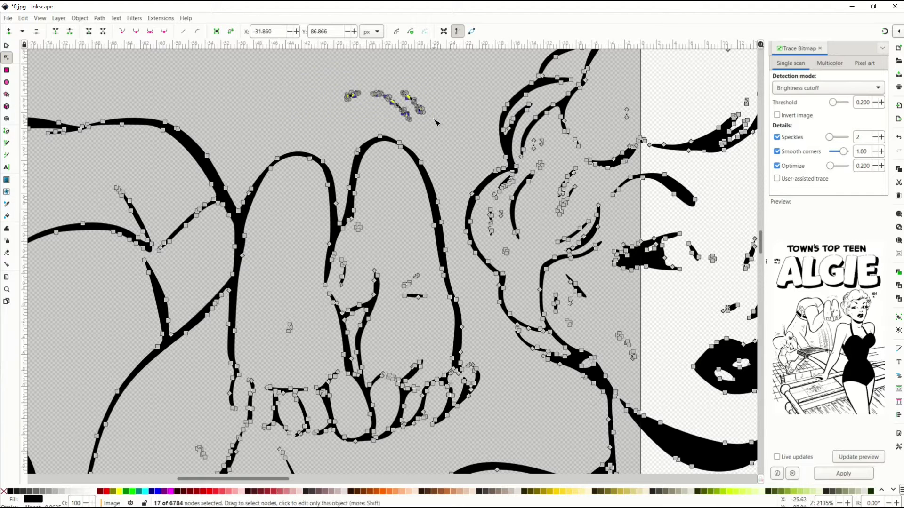
pyautogui.press('Delete')
pyautogui.scroll(1, 282, 113)
pyautogui.keyDown('ctrl'); pyautogui.scroll(-2, 157, 92); pyautogui.keyUp('ctrl')
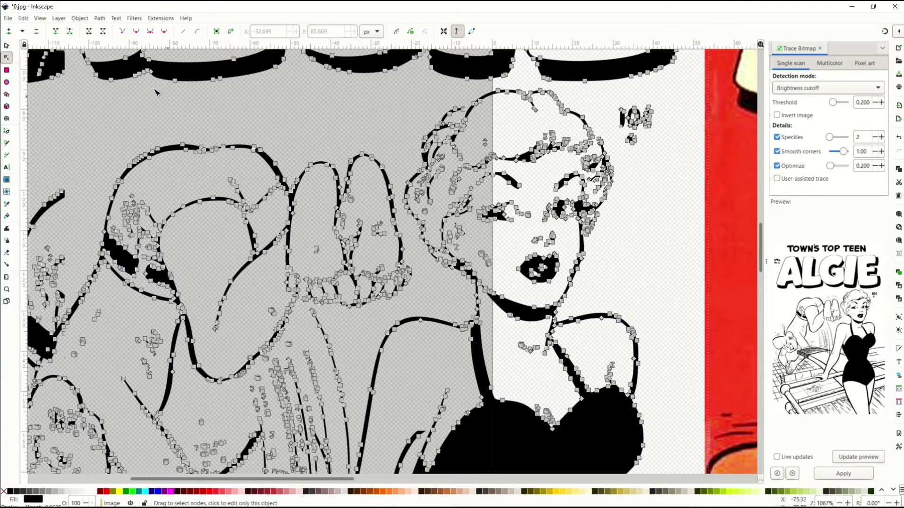
pyautogui.click(7, 46)
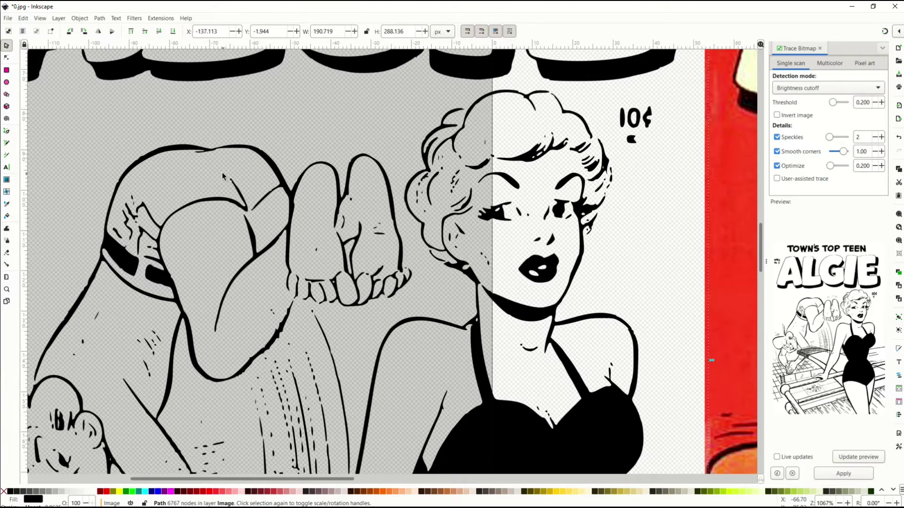
pyautogui.scroll(-6, 222, 173)
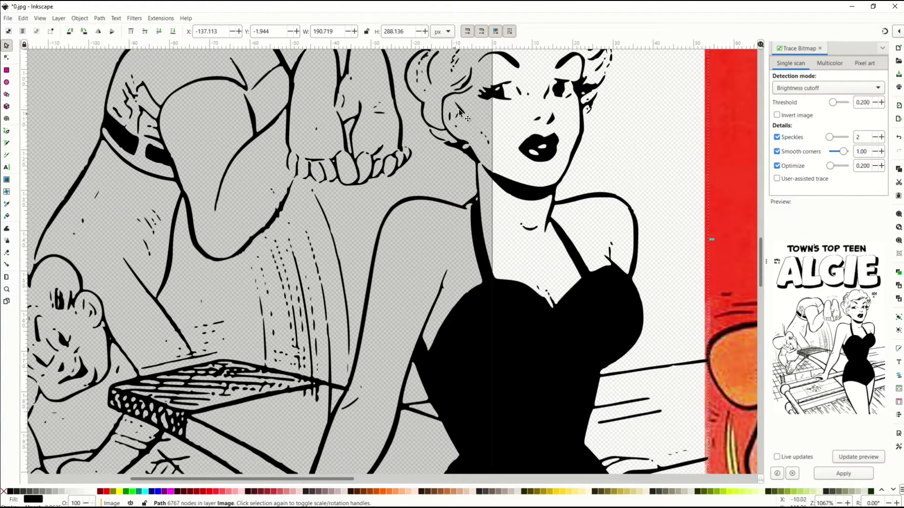
pyautogui.scroll(3, 237, 143)
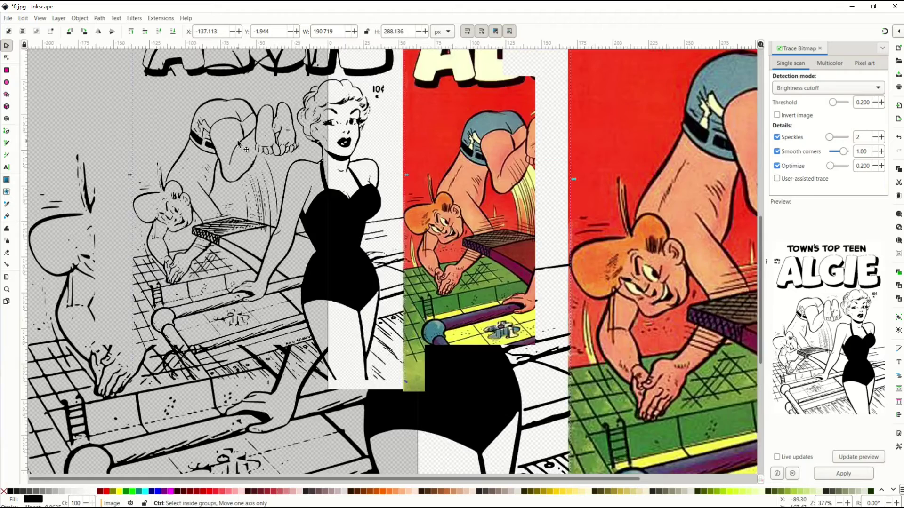
# - Delete the black-and-white trace and preview a Multicolor trace in Colors mode with fewer scans
pyautogui.press('Delete')
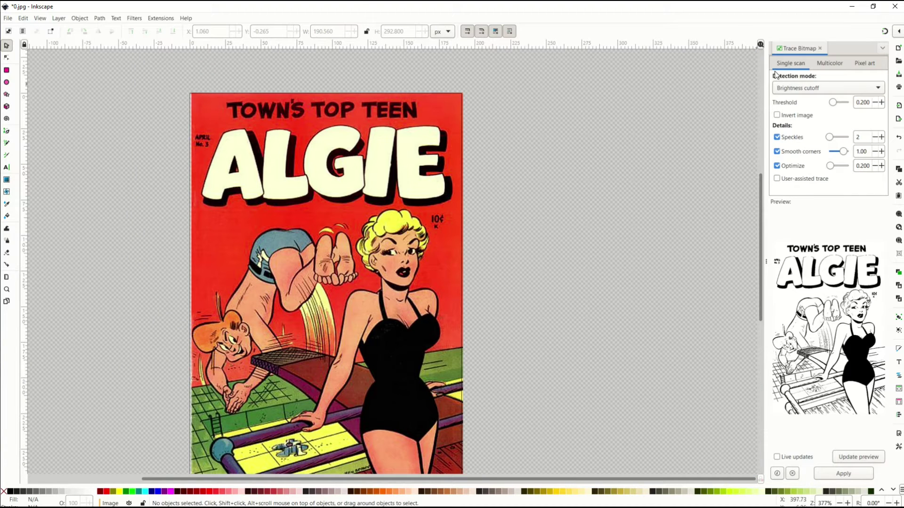
pyautogui.click(829, 63)
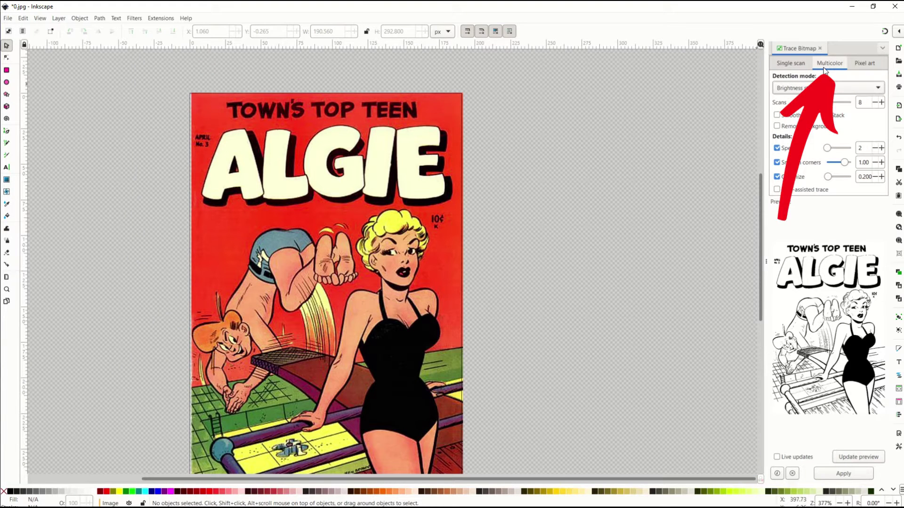
pyautogui.click(814, 88)
pyautogui.click(805, 101)
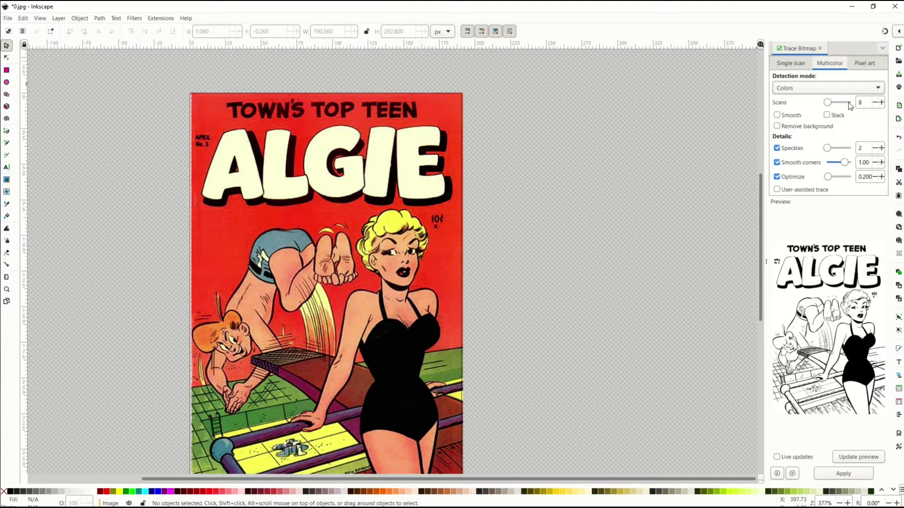
pyautogui.click(874, 106)
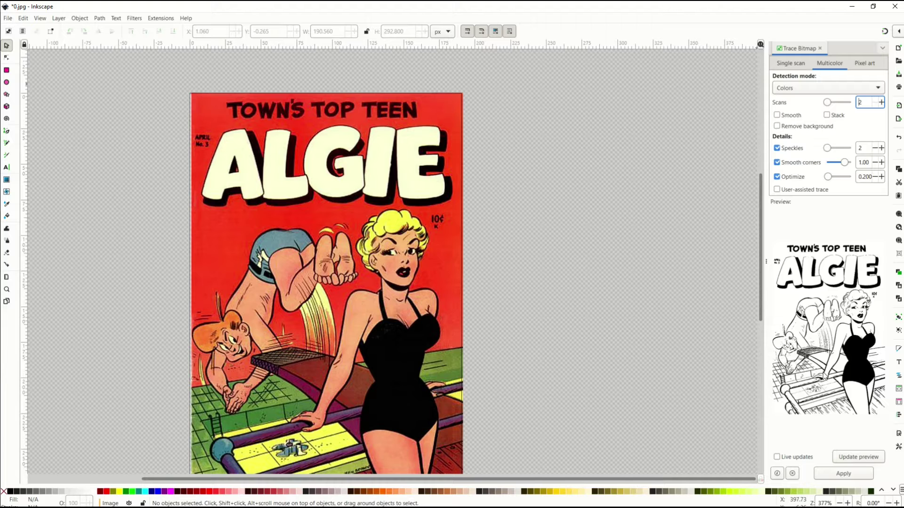
pyautogui.click(840, 455)
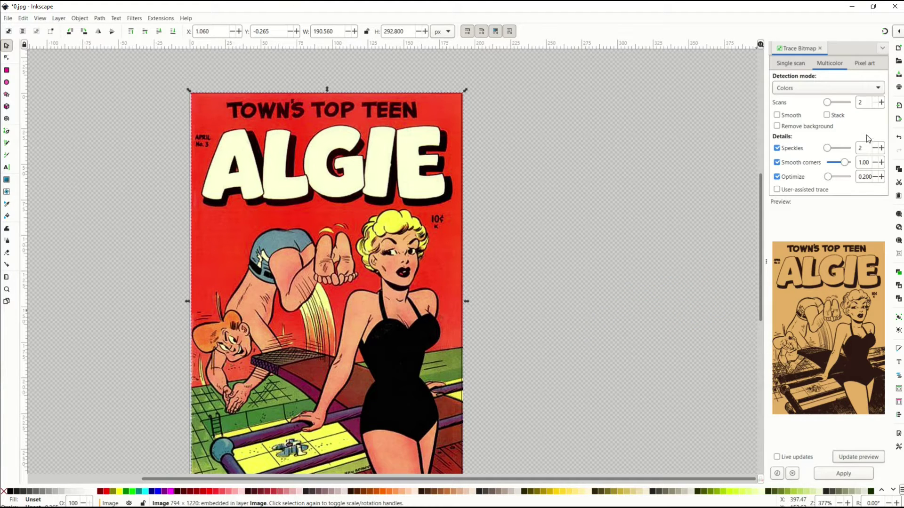
# - Raise the scans step by step to 3, 6, 8 and finally 9, previewing each
pyautogui.click(881, 104)
pyautogui.click(858, 457)
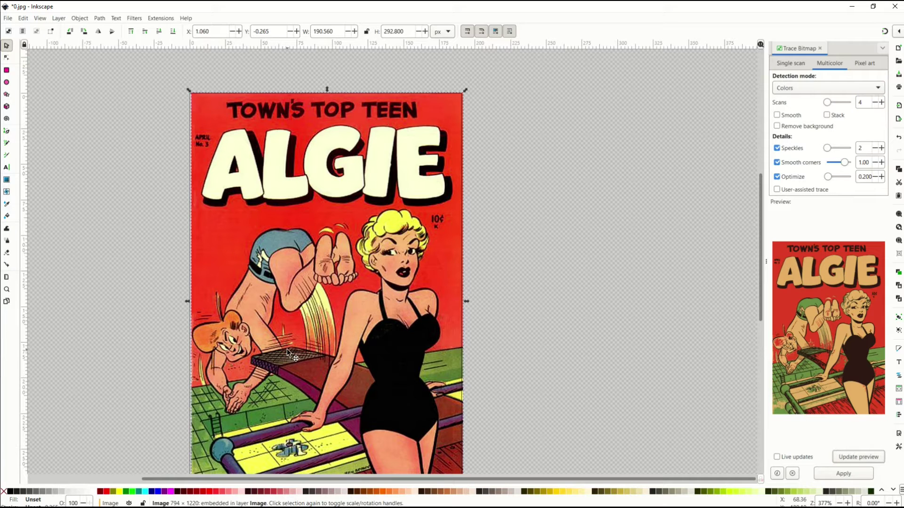
pyautogui.click(881, 103)
pyautogui.click(881, 102)
pyautogui.click(858, 457)
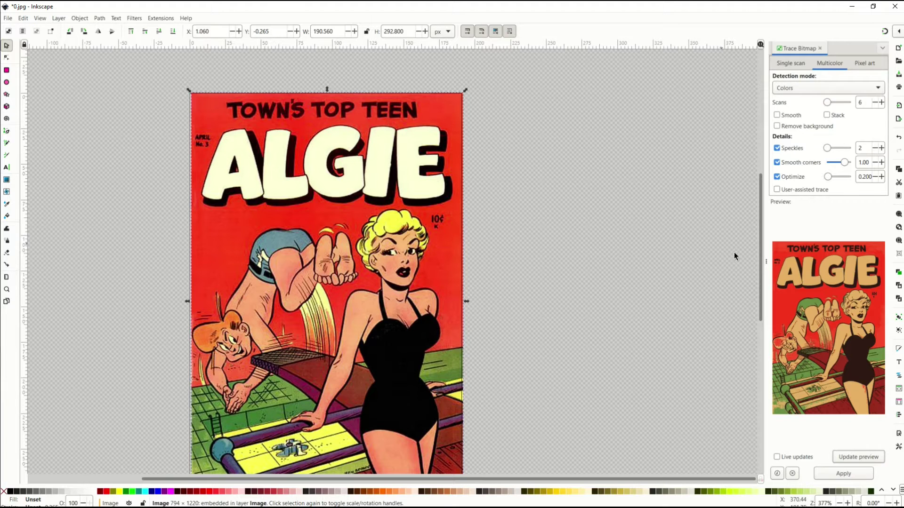
pyautogui.click(881, 102)
pyautogui.click(881, 103)
pyautogui.click(847, 457)
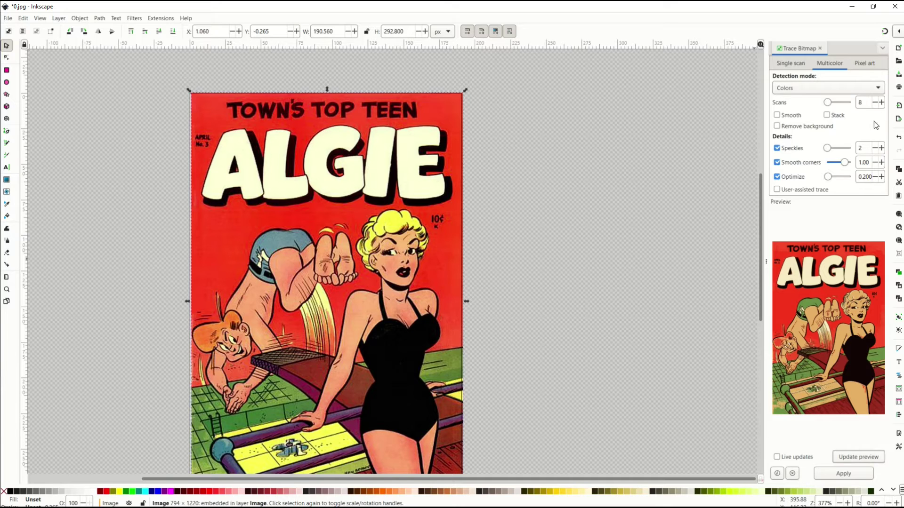
pyautogui.click(881, 102)
pyautogui.click(865, 457)
# - Apply the 9-scan colour trace, delete the original bitmap, and move the trace onto the page
pyautogui.click(830, 474)
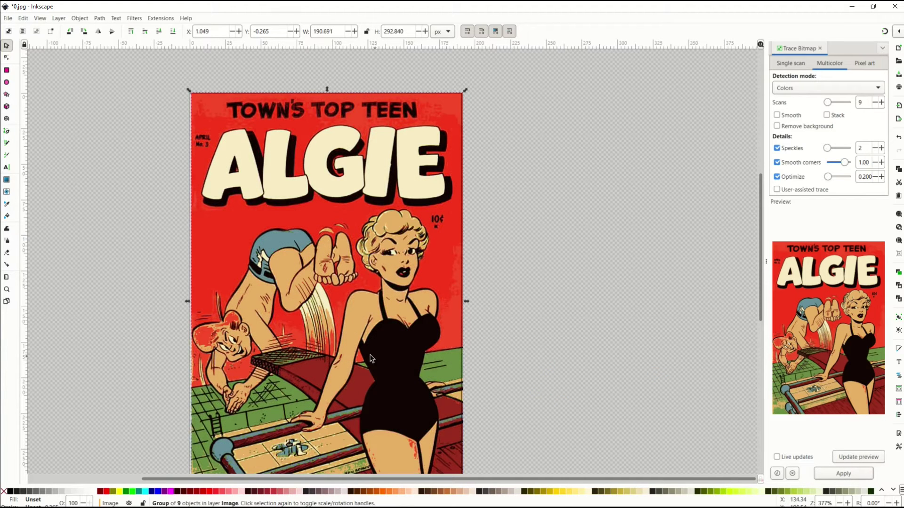
pyautogui.scroll(-2, 331, 341)
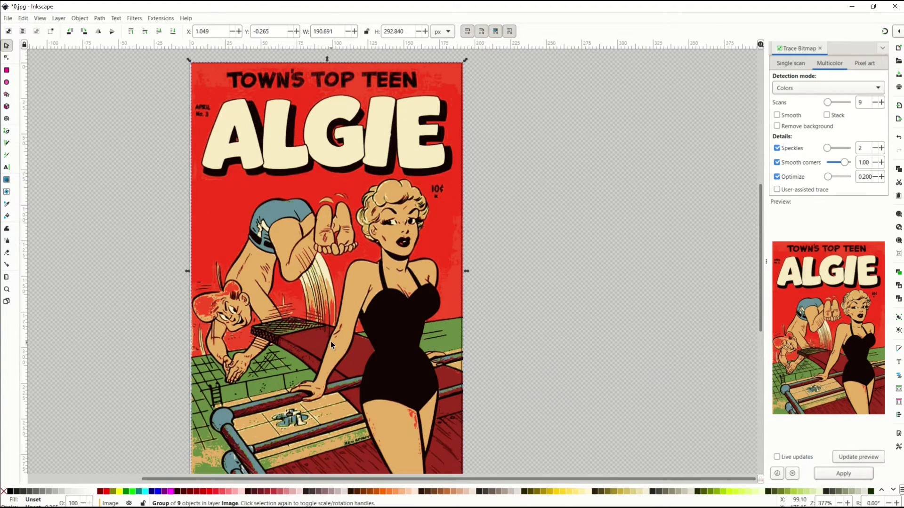
pyautogui.moveTo(413, 321); pyautogui.dragTo(570, 319)
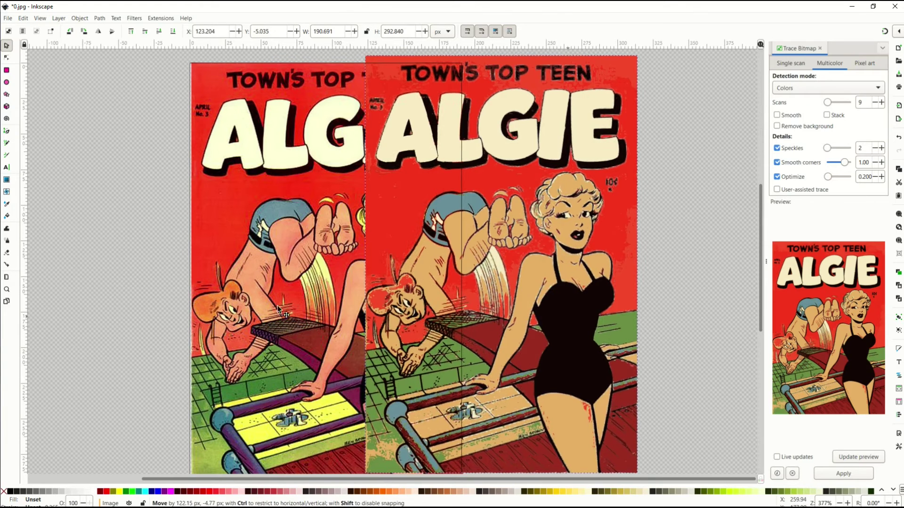
pyautogui.click(246, 302)
pyautogui.press('Delete')
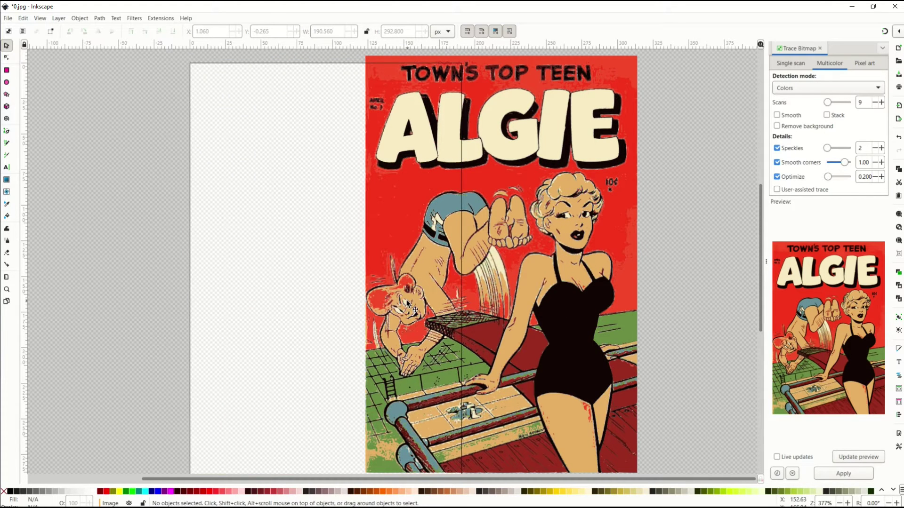
pyautogui.moveTo(373, 304)
pyautogui.mouseDown()
pyautogui.moveTo(198, 305)
pyautogui.moveTo(253, 306)
pyautogui.moveTo(229, 301)
pyautogui.mouseUp()
pyautogui.scroll(-2, 229, 299)
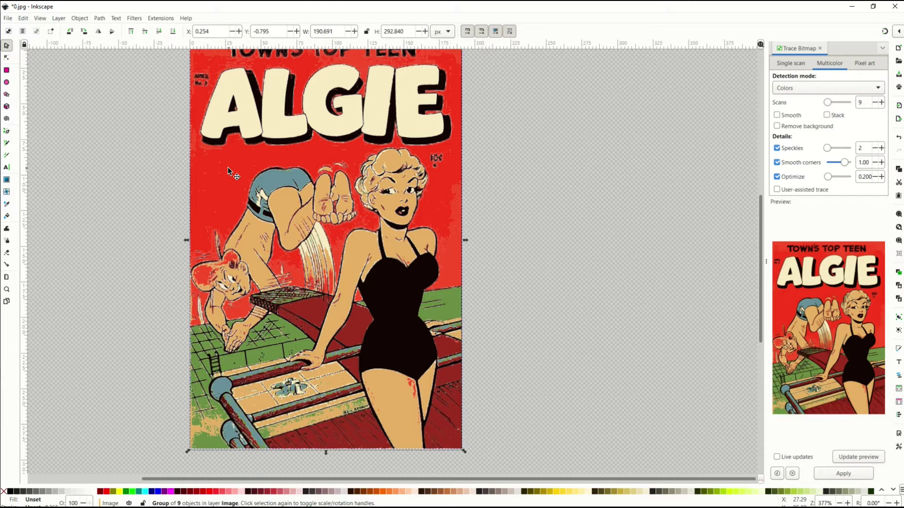
# - Pull off and delete the three red colour layers and the green layer from the trace
pyautogui.press('Escape')
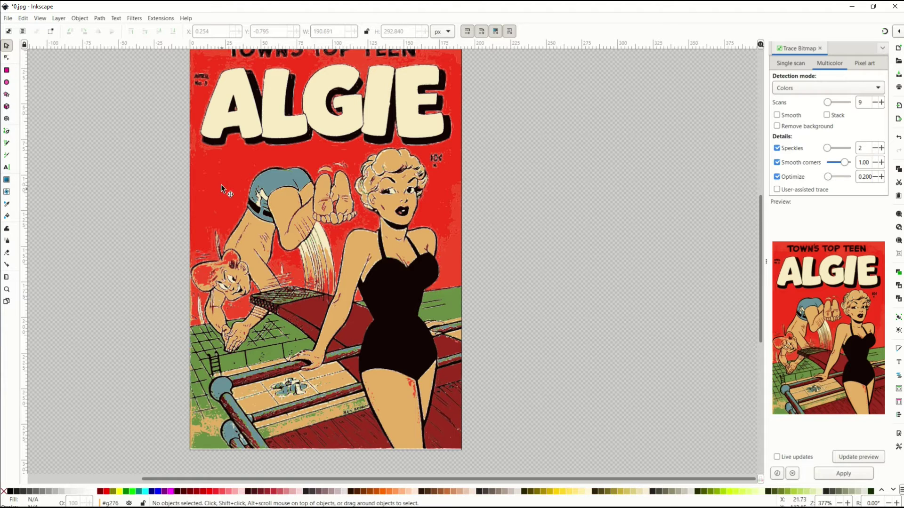
pyautogui.moveTo(222, 184)
pyautogui.mouseDown()
pyautogui.moveTo(273, 198)
pyautogui.moveTo(482, 196)
pyautogui.mouseUp()
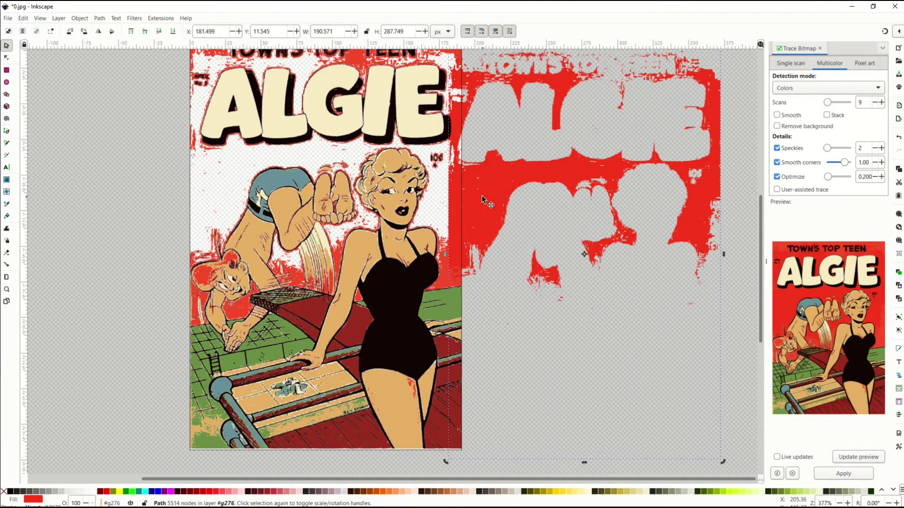
pyautogui.press('Delete')
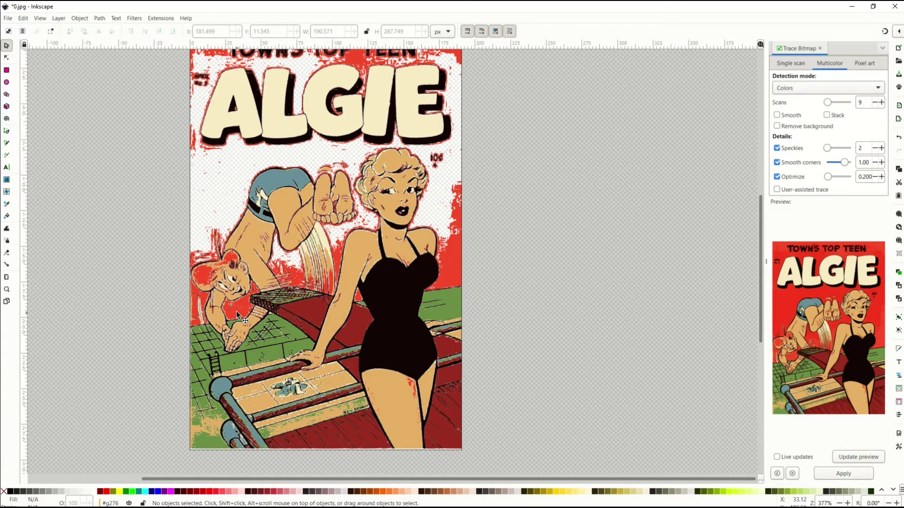
pyautogui.moveTo(236, 312)
pyautogui.mouseDown()
pyautogui.moveTo(286, 324)
pyautogui.moveTo(525, 333)
pyautogui.mouseUp()
pyautogui.press('Delete')
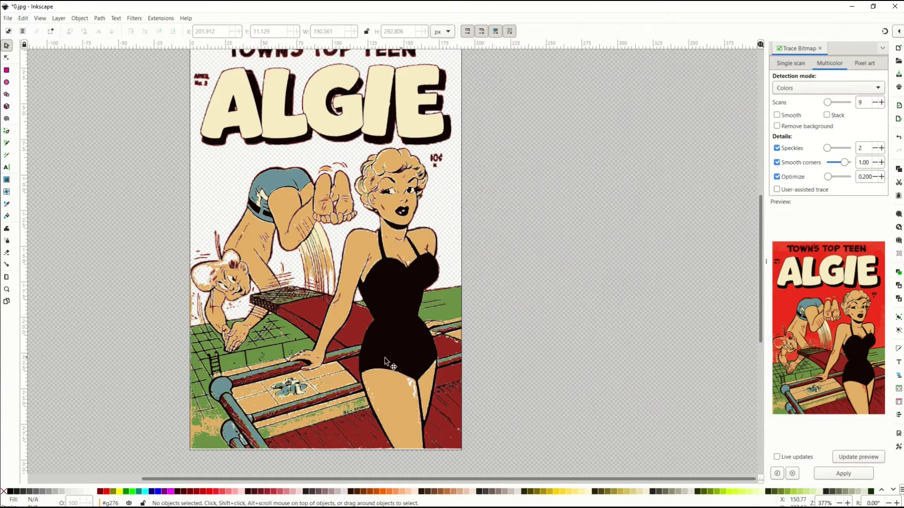
pyautogui.moveTo(348, 339)
pyautogui.mouseDown()
pyautogui.moveTo(500, 347)
pyautogui.moveTo(532, 324)
pyautogui.mouseUp()
pyautogui.press('Delete')
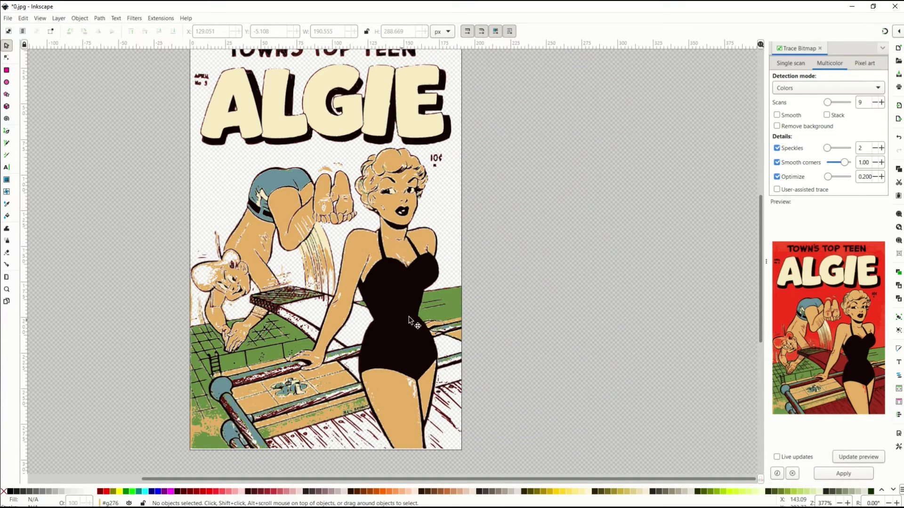
pyautogui.moveTo(434, 313); pyautogui.dragTo(580, 320)
pyautogui.press('Delete')
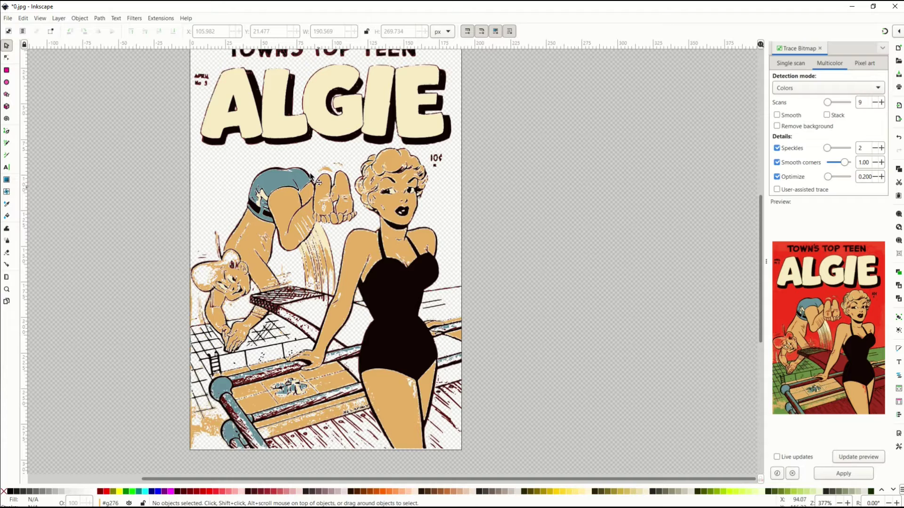
# - Delete the cream, tan, blue-grey and red outline layers, then return the black trace to the page
pyautogui.click(259, 126)
pyautogui.moveTo(374, 136)
pyautogui.mouseDown()
pyautogui.moveTo(433, 184)
pyautogui.moveTo(631, 191)
pyautogui.mouseUp()
pyautogui.press('Delete')
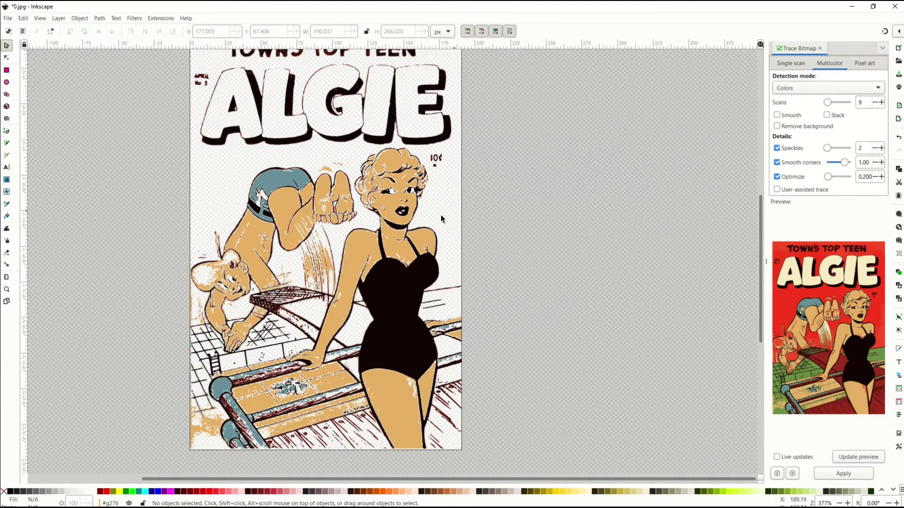
pyautogui.moveTo(377, 264)
pyautogui.mouseDown()
pyautogui.moveTo(503, 273)
pyautogui.moveTo(533, 247)
pyautogui.mouseUp()
pyautogui.press('Delete')
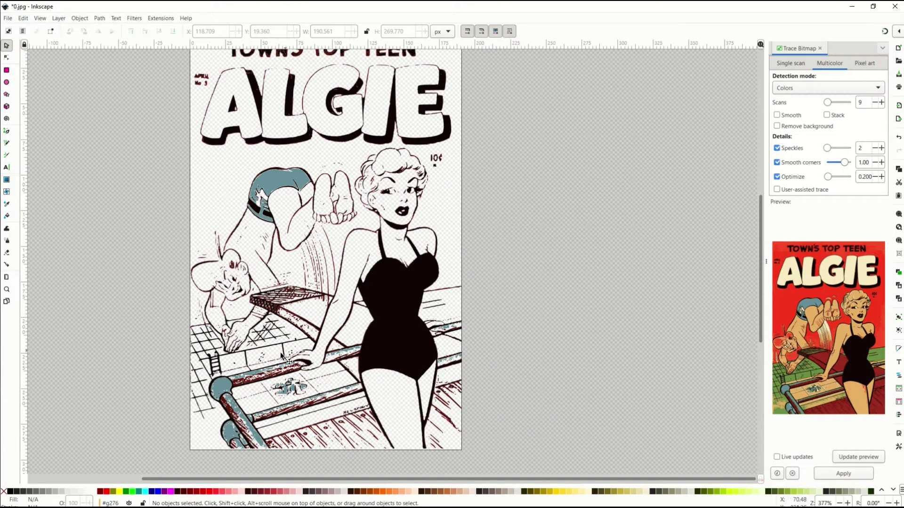
pyautogui.moveTo(229, 392)
pyautogui.mouseDown()
pyautogui.moveTo(431, 386)
pyautogui.moveTo(549, 368)
pyautogui.moveTo(603, 337)
pyautogui.mouseUp()
pyautogui.press('Delete')
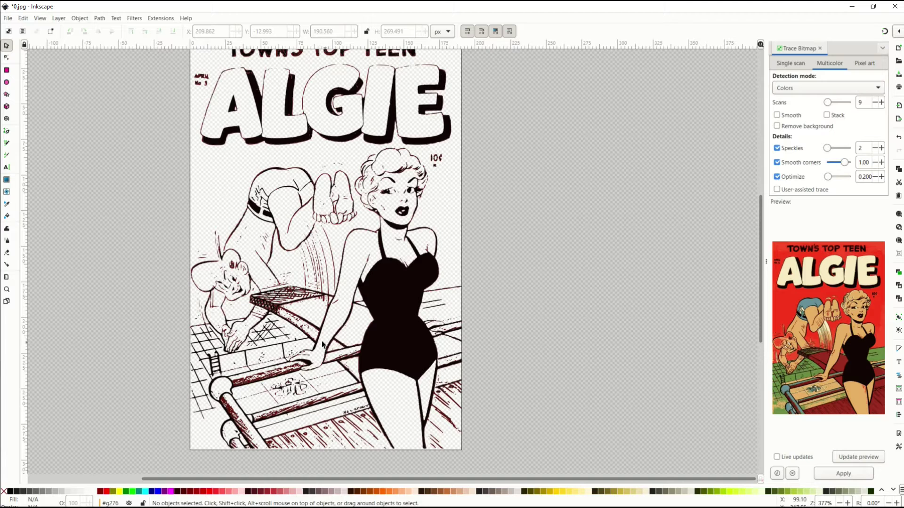
pyautogui.moveTo(277, 308); pyautogui.dragTo(480, 309)
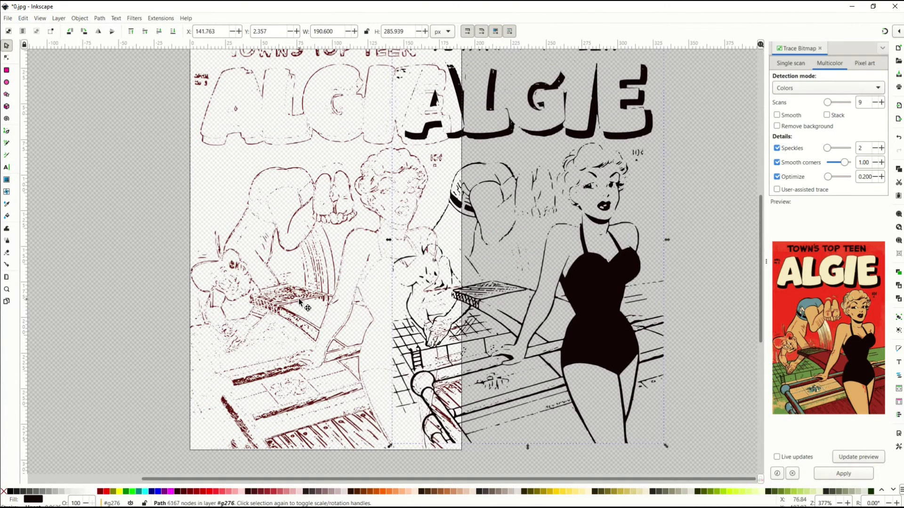
pyautogui.click(299, 298)
pyautogui.press('Delete')
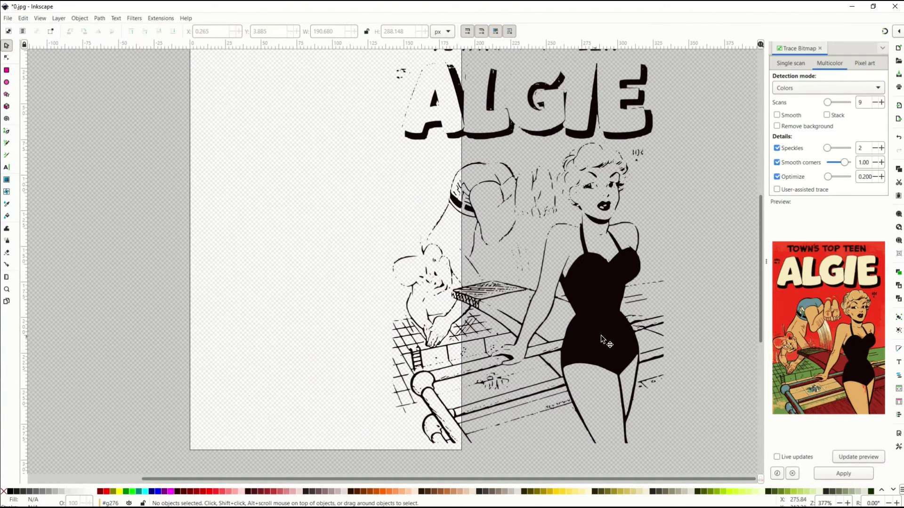
pyautogui.moveTo(599, 343)
pyautogui.mouseDown()
pyautogui.moveTo(371, 355)
pyautogui.moveTo(394, 343)
pyautogui.mouseUp()
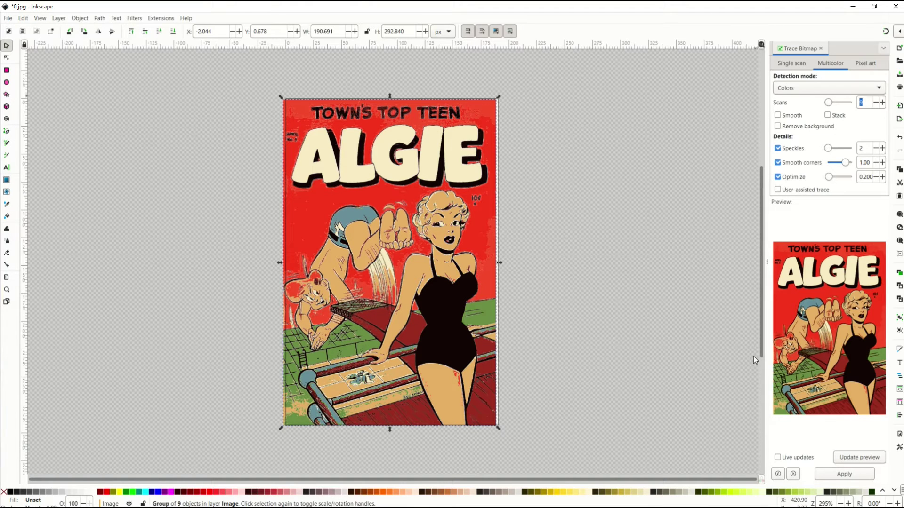
# - Enter the trace group and delete the blue shorts layer
pyautogui.doubleClick(319, 208)
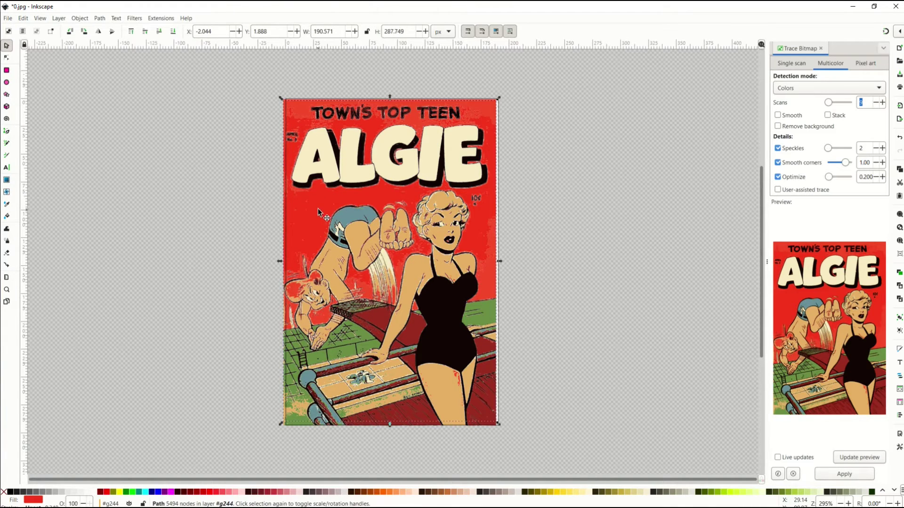
pyautogui.moveTo(318, 208); pyautogui.dragTo(144, 214)
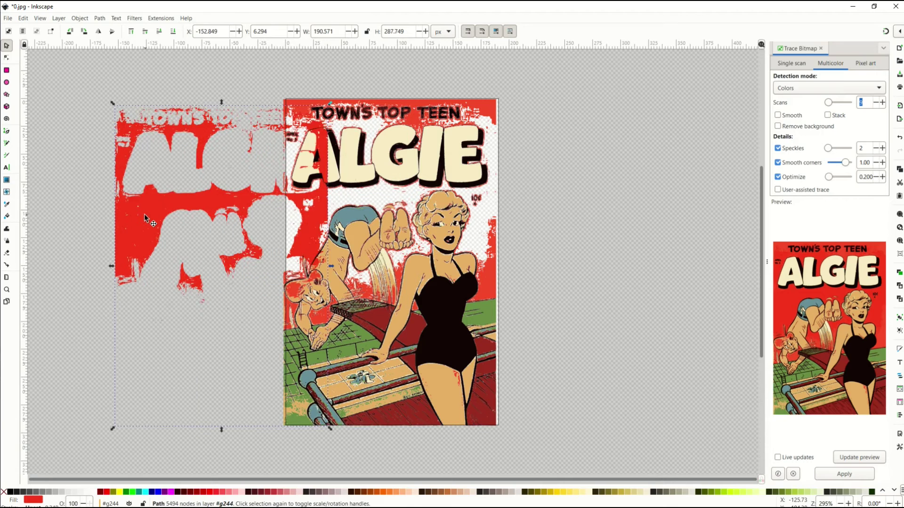
pyautogui.hotkey('ctrl', 'z')
pyautogui.moveTo(344, 221); pyautogui.dragTo(183, 221)
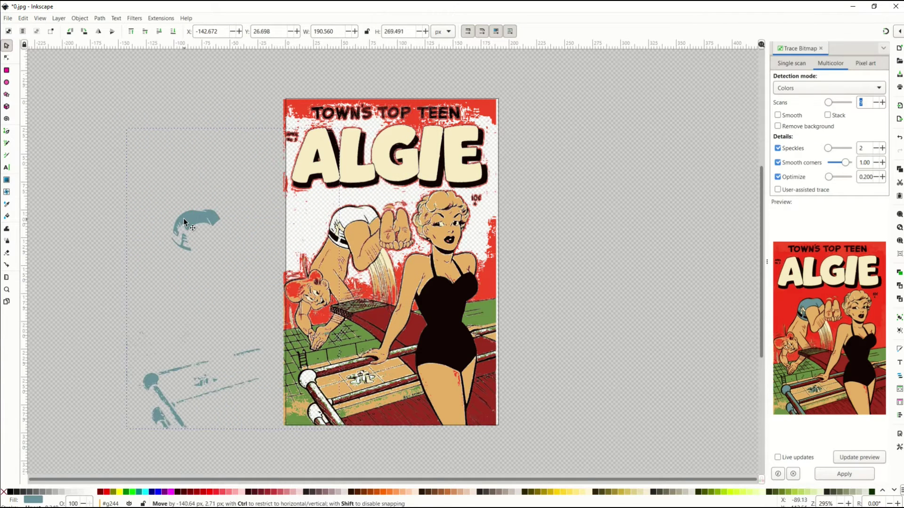
pyautogui.press('Delete')
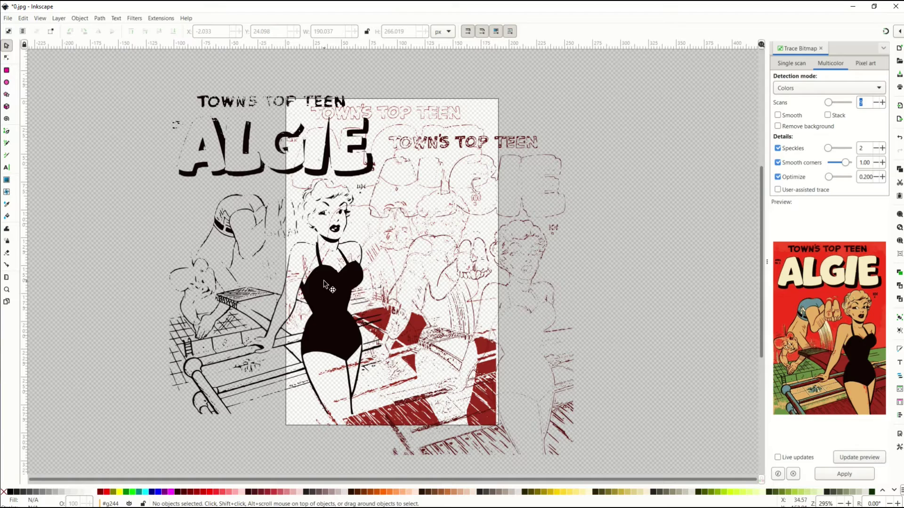
# - Spread out the black line-art, red fill and dark-red outline layers around the page
pyautogui.moveTo(305, 293)
pyautogui.mouseDown()
pyautogui.moveTo(216, 286)
pyautogui.moveTo(192, 274)
pyautogui.mouseUp()
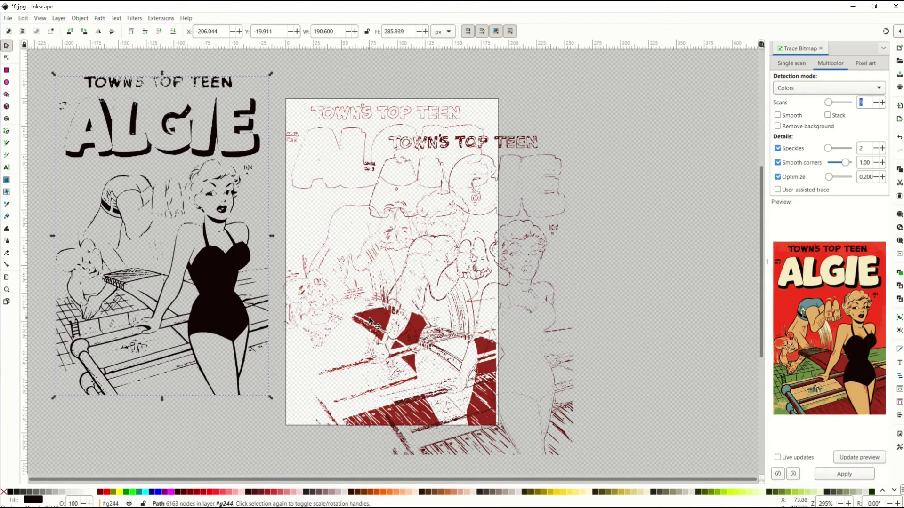
pyautogui.moveTo(368, 318); pyautogui.dragTo(618, 291)
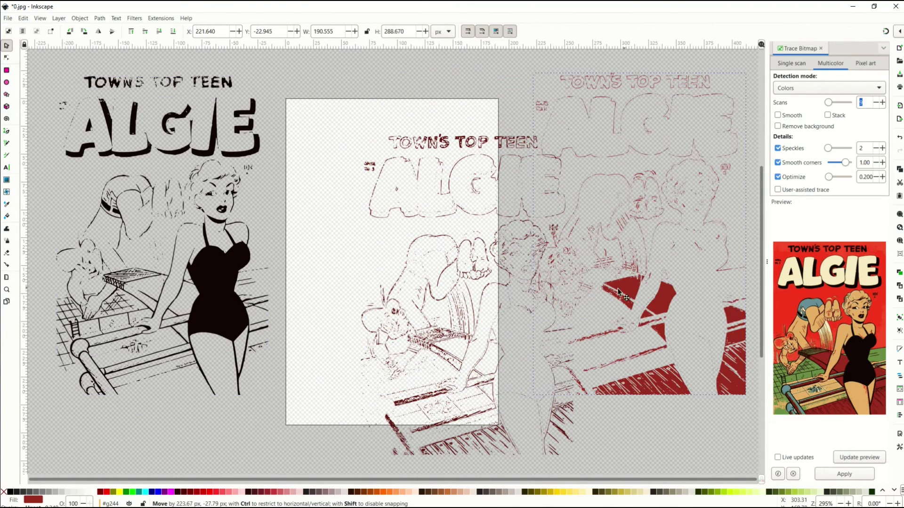
pyautogui.moveTo(438, 145); pyautogui.dragTo(384, 141)
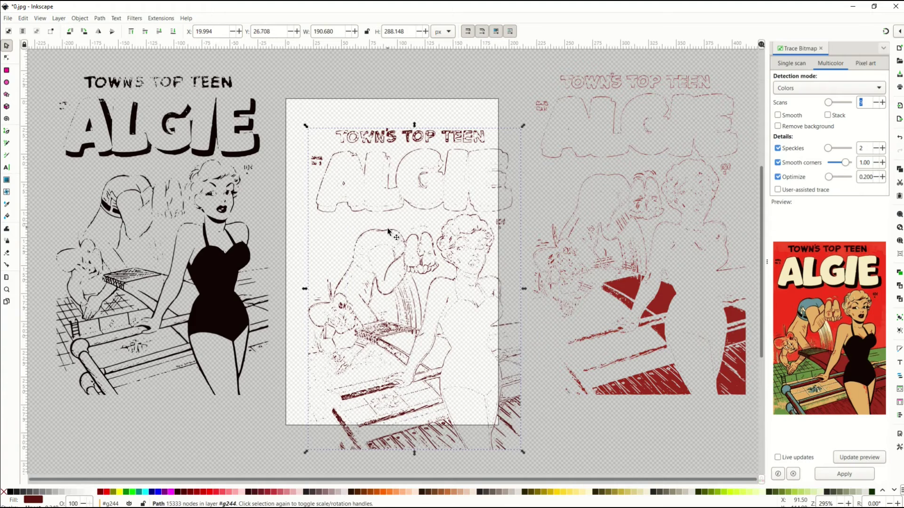
pyautogui.click(617, 288)
pyautogui.moveTo(622, 288)
pyautogui.mouseDown()
pyautogui.moveTo(381, 330)
pyautogui.moveTo(443, 263)
pyautogui.mouseUp()
pyautogui.moveTo(237, 291); pyautogui.dragTo(280, 292)
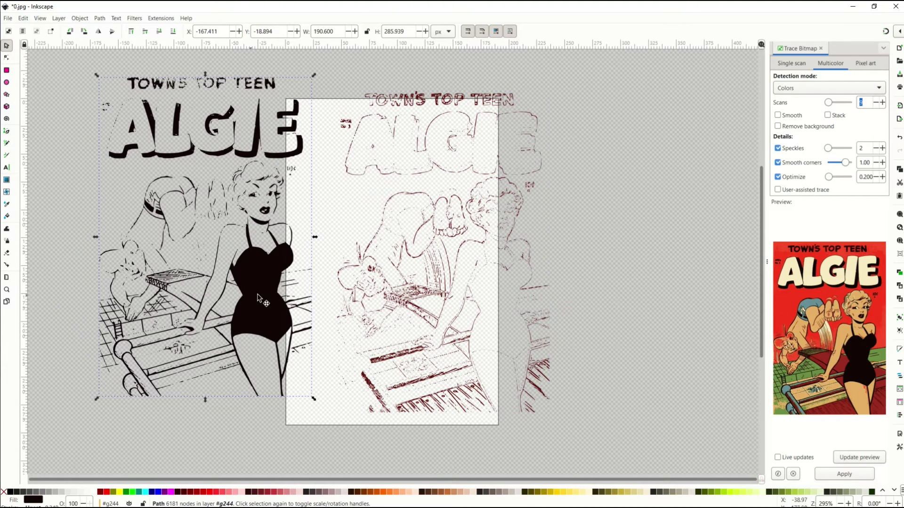
# - Select the black line art and dark-red outline, then centre them on both vertical and horizontal axes
pyautogui.keyDown('shift'); pyautogui.click(414, 303); pyautogui.keyUp('shift')
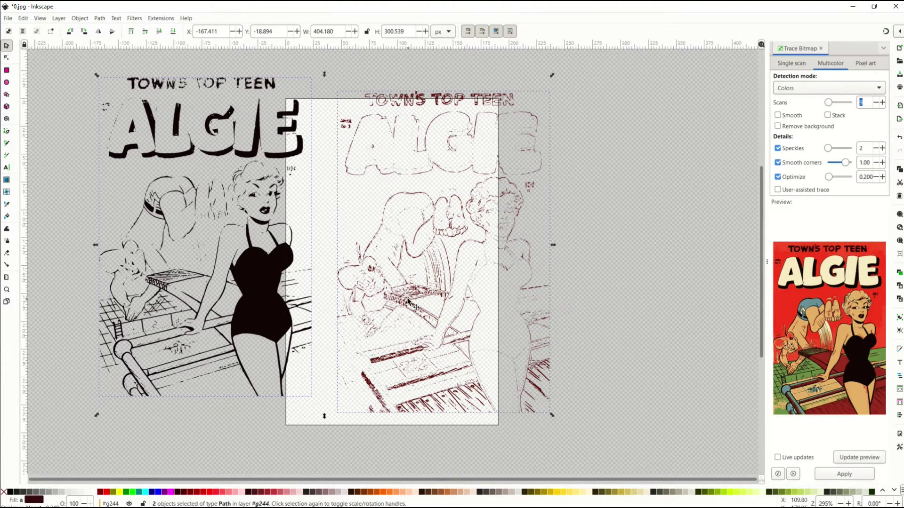
pyautogui.click(897, 416)
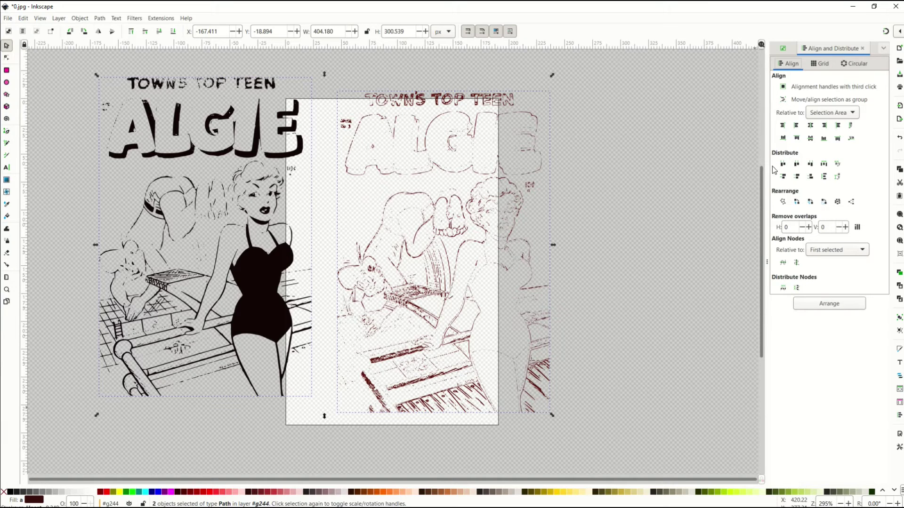
pyautogui.click(810, 126)
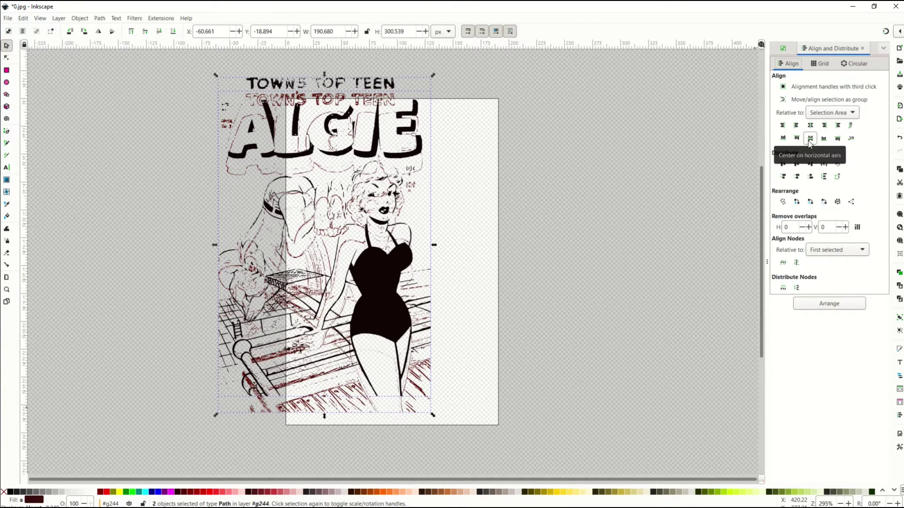
pyautogui.click(809, 141)
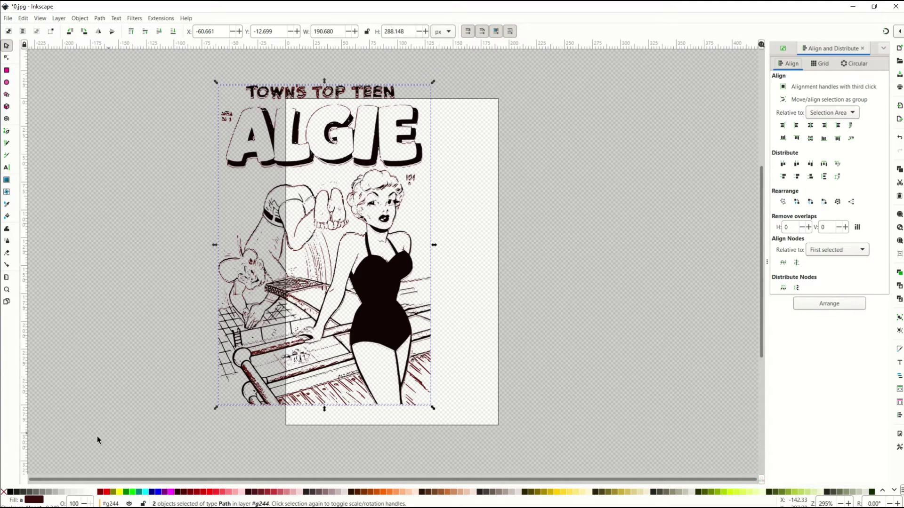
# - Fill both selected traces black, then drag the line art and outline apart to compare
pyautogui.click(11, 492)
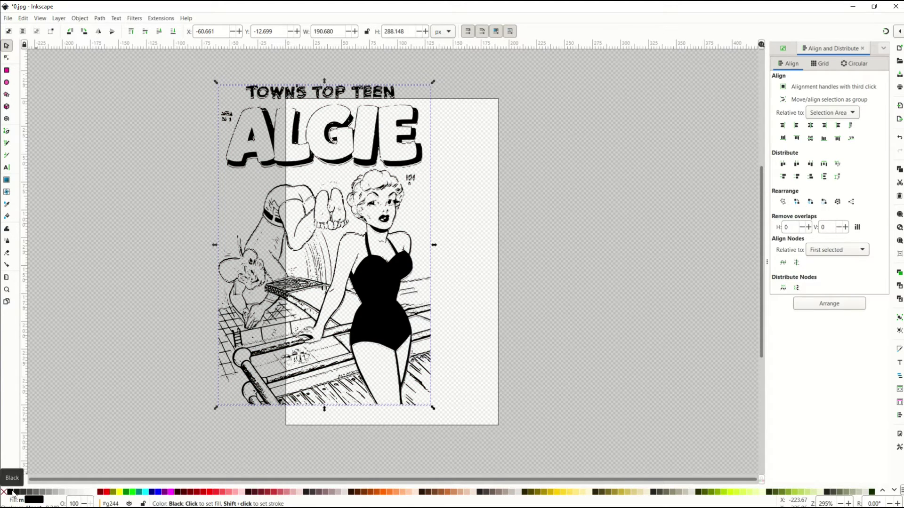
pyautogui.click(206, 310)
pyautogui.moveTo(370, 295); pyautogui.dragTo(606, 310)
pyautogui.moveTo(242, 267); pyautogui.dragTo(168, 273)
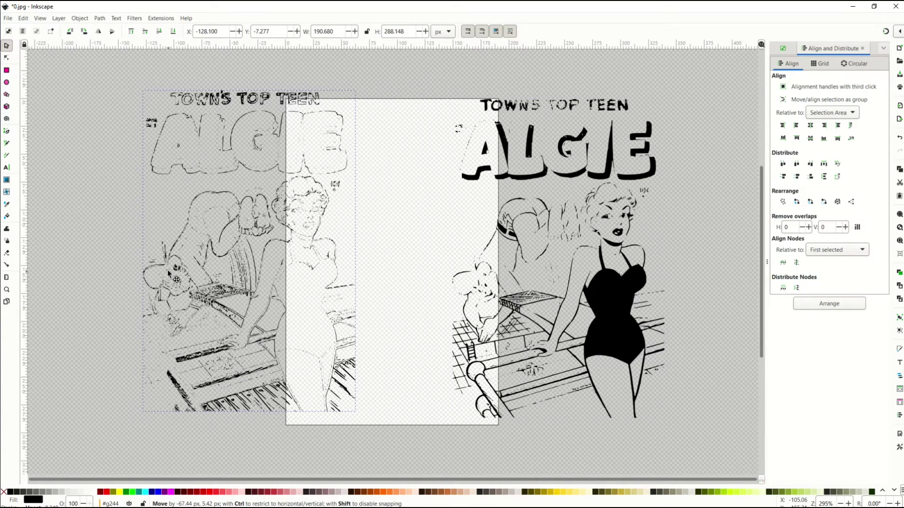
# - Undo both moves and select the original colour Algie cover image
pyautogui.hotkey('ctrl', 'z')
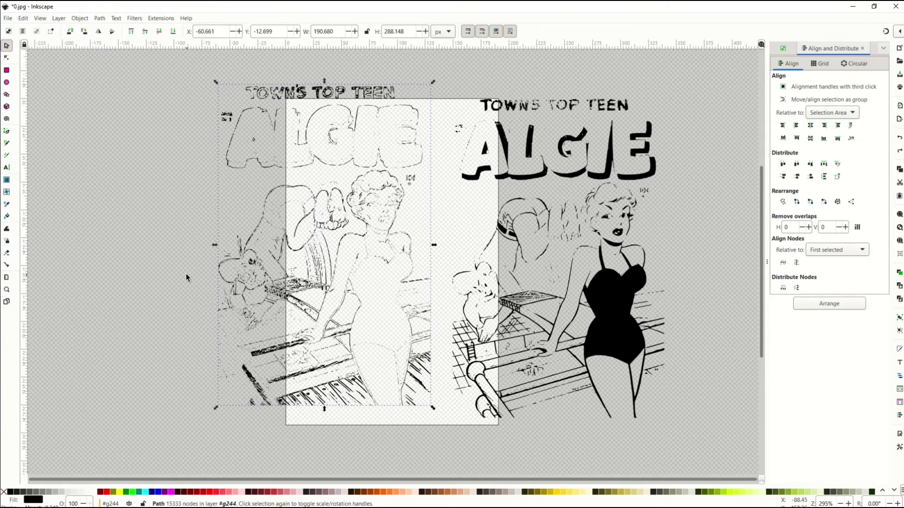
pyautogui.hotkey('ctrl', 'z')
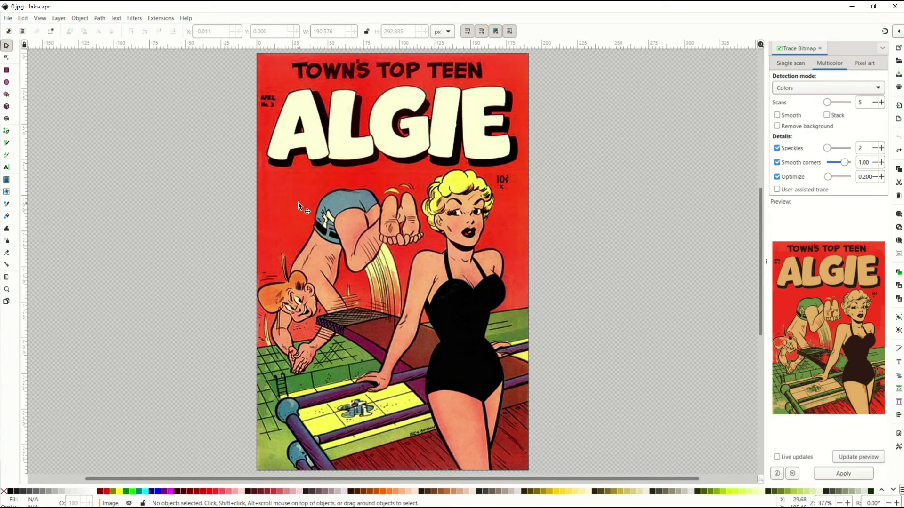
pyautogui.click(298, 202)
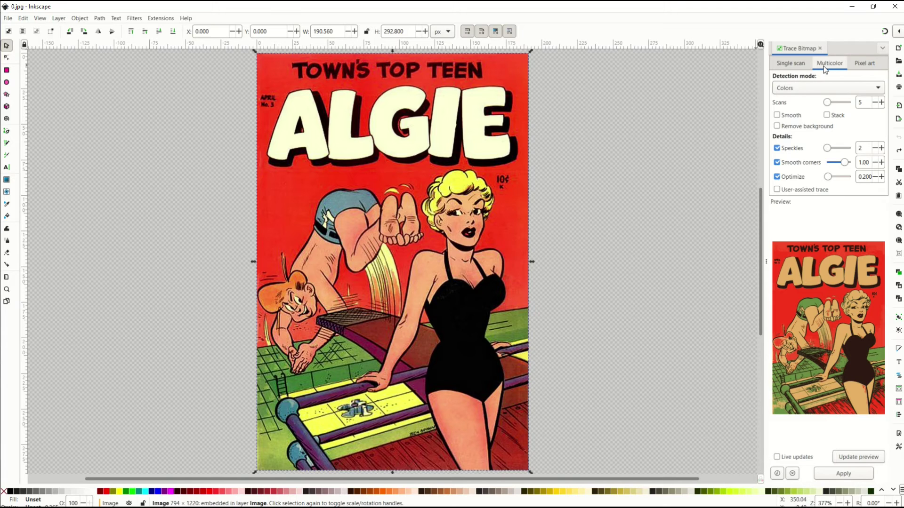
# - Trace the cover in Single scan Edge detection mode, previewing before applying
pyautogui.click(793, 63)
pyautogui.click(796, 89)
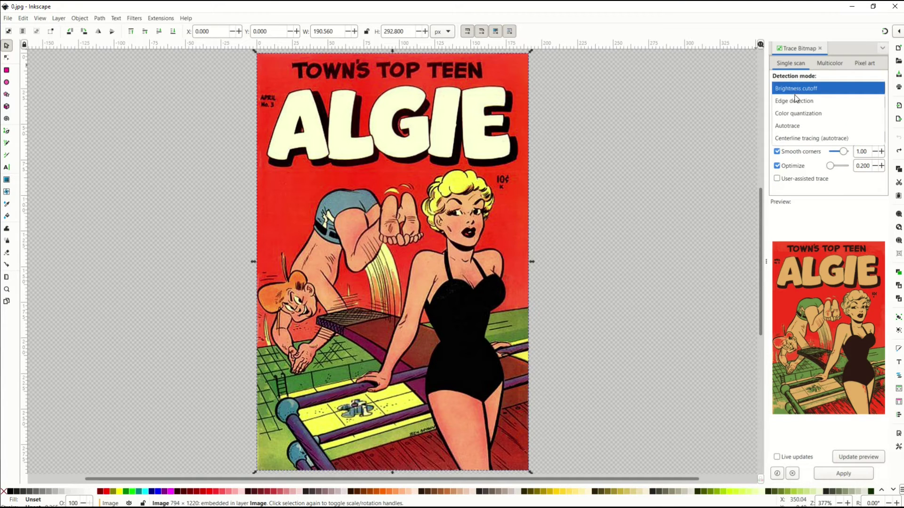
pyautogui.click(797, 102)
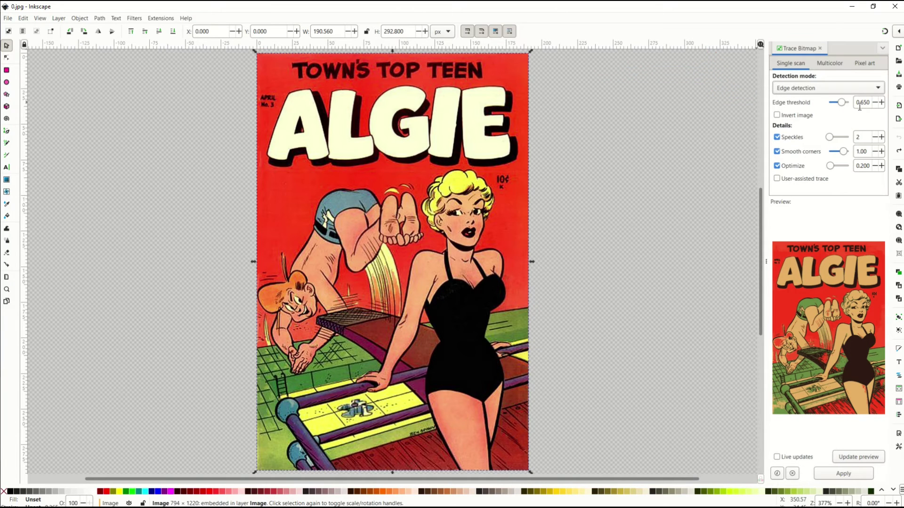
pyautogui.click(839, 458)
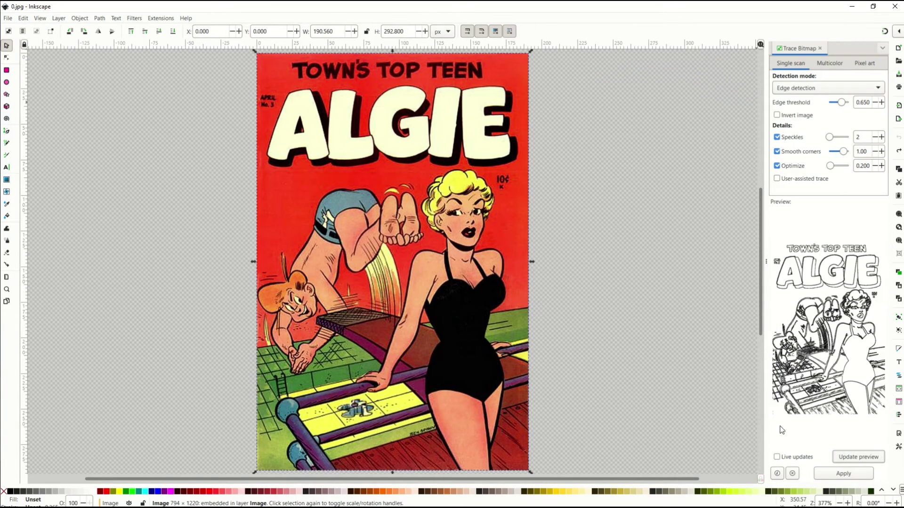
pyautogui.click(830, 472)
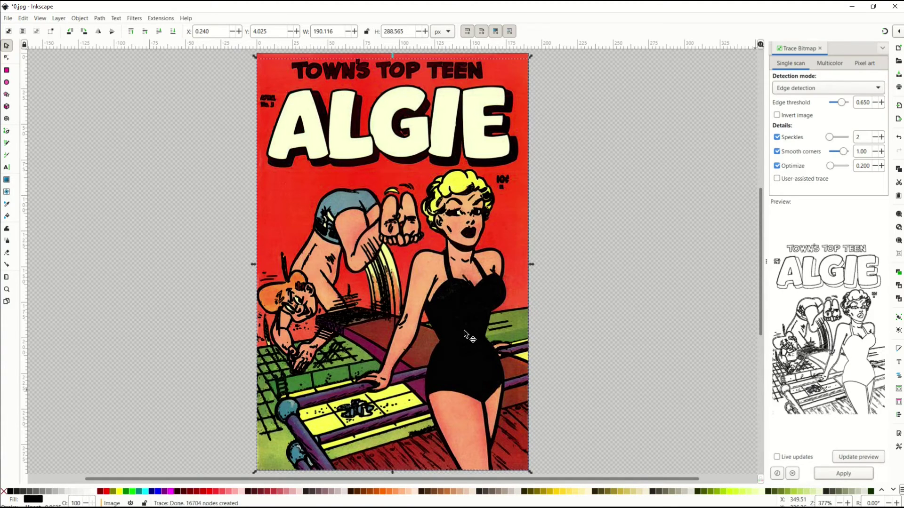
# - Drag the colour cover image right to reveal the edge-detection line art
pyautogui.click(454, 308)
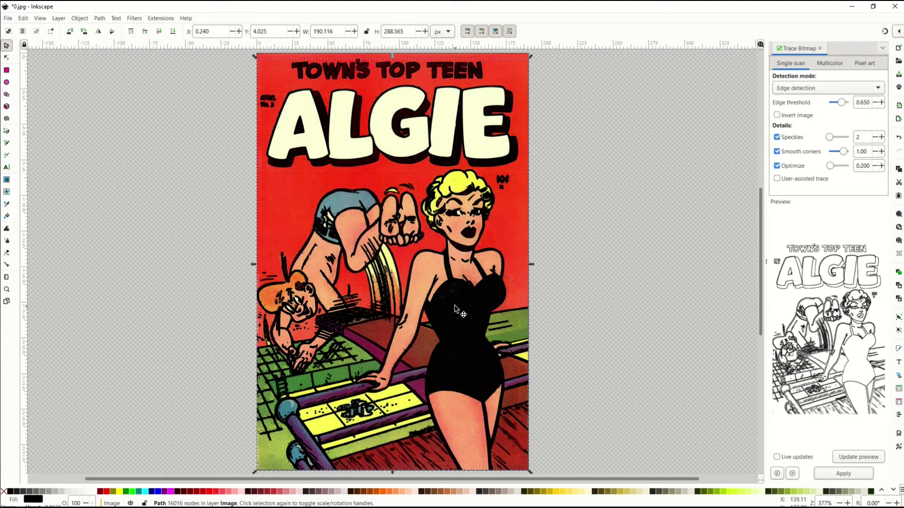
pyautogui.keyDown('alt'); pyautogui.click(455, 308); pyautogui.keyUp('alt')
pyautogui.moveTo(454, 308)
pyautogui.mouseDown()
pyautogui.moveTo(605, 309)
pyautogui.moveTo(600, 317)
pyautogui.mouseUp()
# - Delete the original colour cover image and zoom in on the ALGIE trace
pyautogui.click(600, 318)
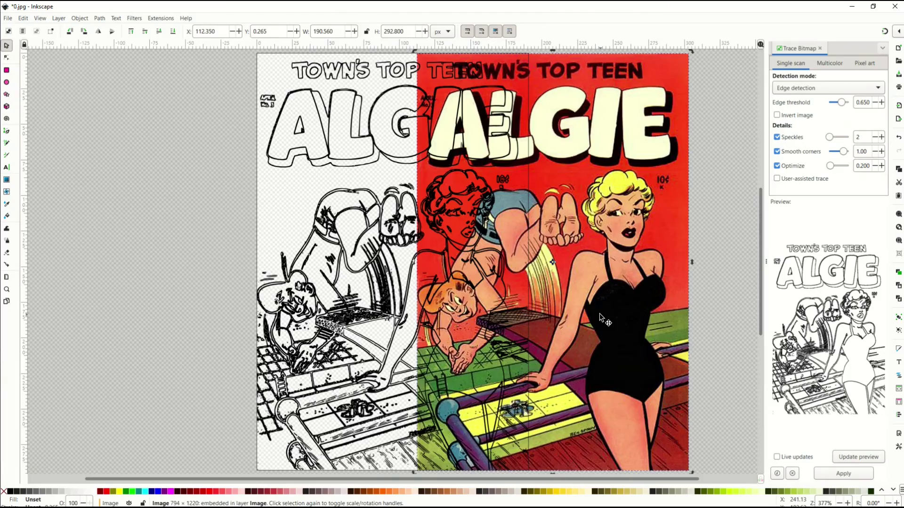
pyautogui.press('Delete')
pyautogui.scroll(3, 457, 320)
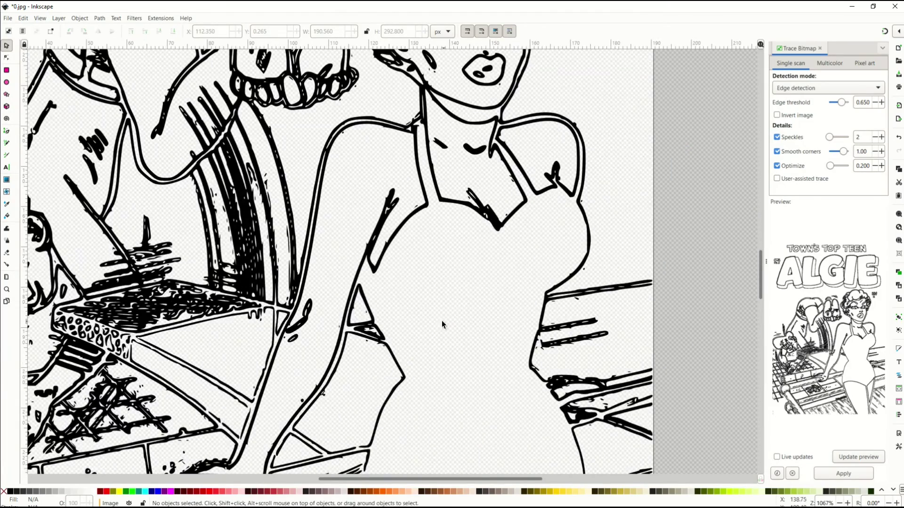
pyautogui.scroll(-2, 436, 319)
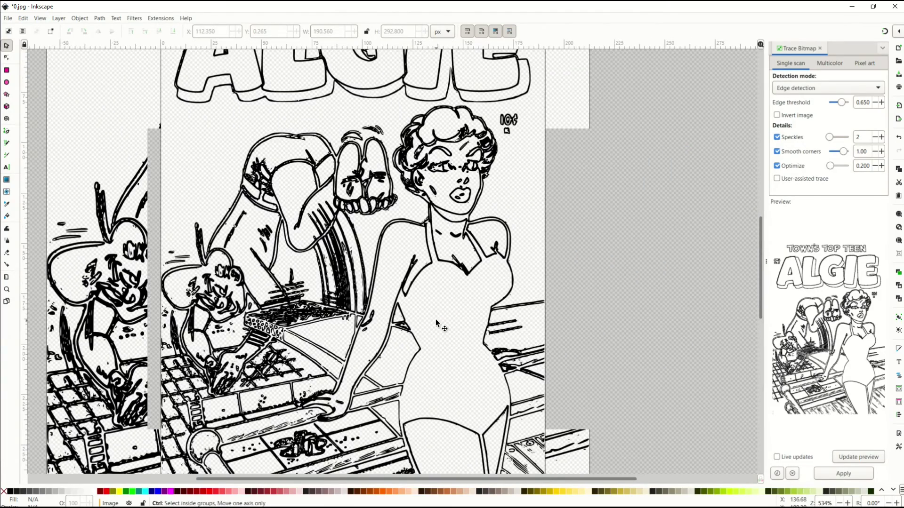
pyautogui.scroll(-2, 435, 319)
# - Delete the traced ALGIE line art, leaving an empty page
pyautogui.scroll(1, 504, 310)
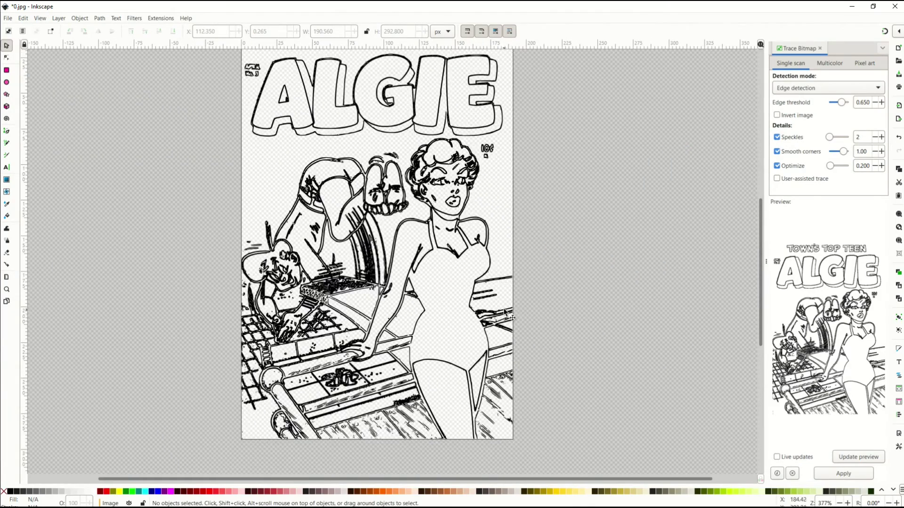
pyautogui.scroll(2, 504, 311)
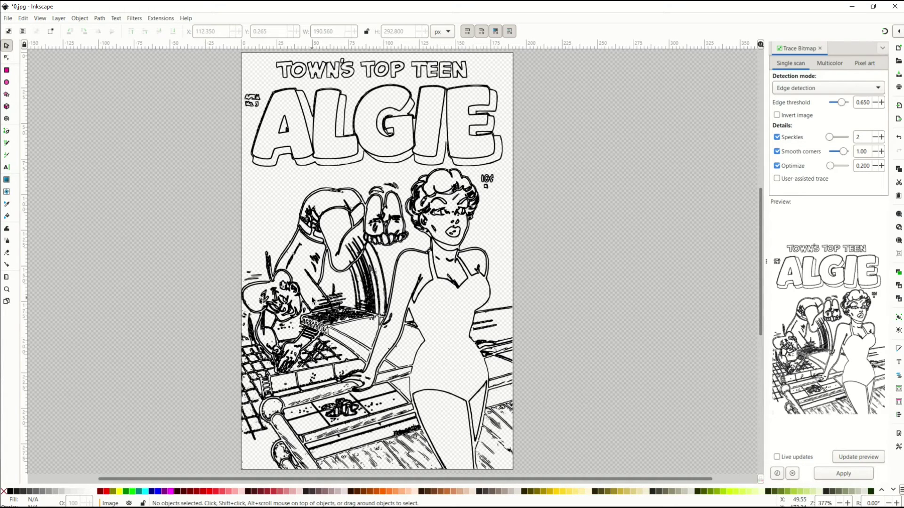
pyautogui.click(340, 321)
pyautogui.press('Delete')
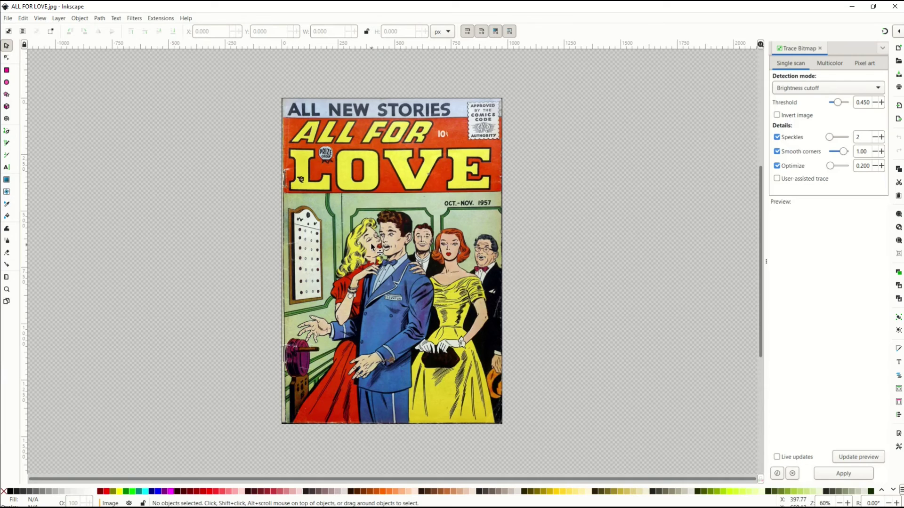
# - Trace the ALL FOR LOVE cover with Edge detection, previewing then applying the trace
pyautogui.scroll(1, 372, 246)
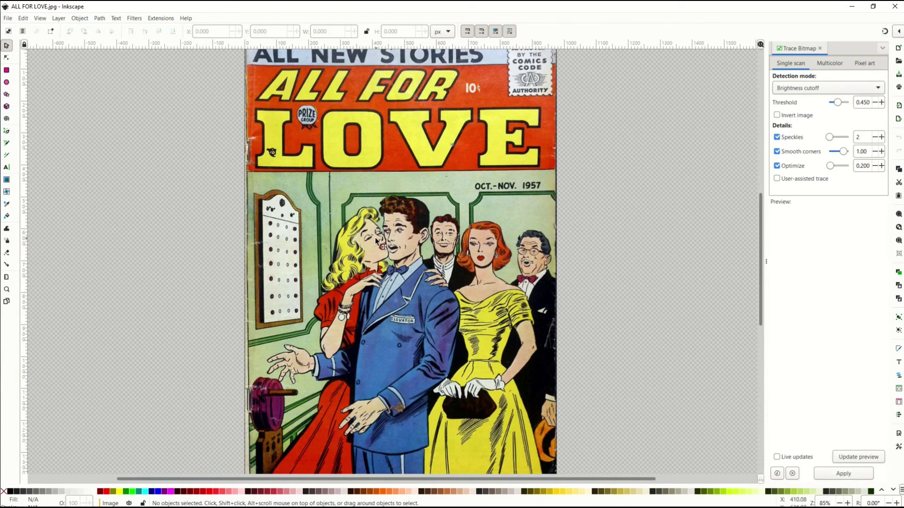
pyautogui.click(330, 231)
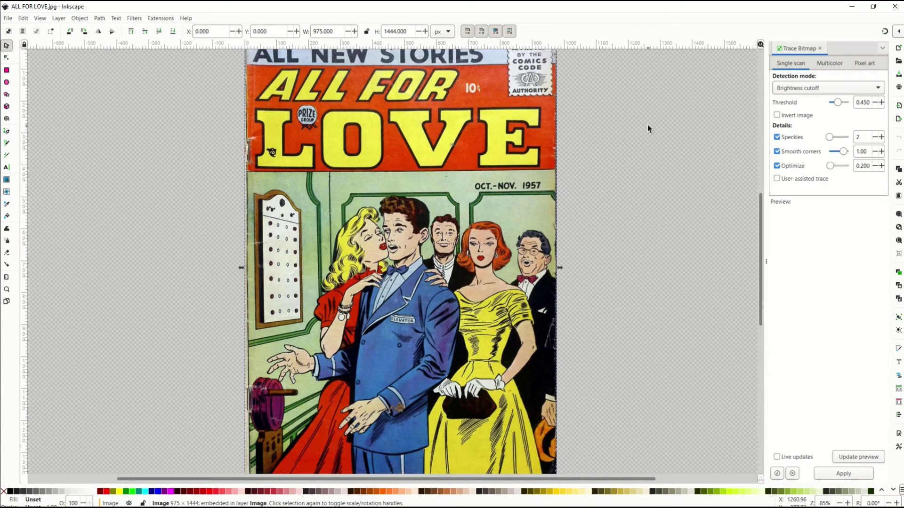
pyautogui.click(792, 87)
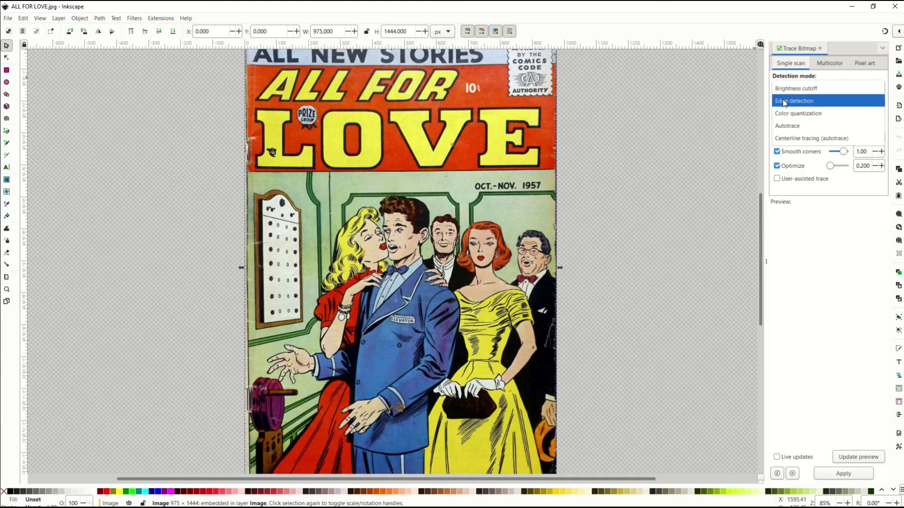
pyautogui.click(783, 101)
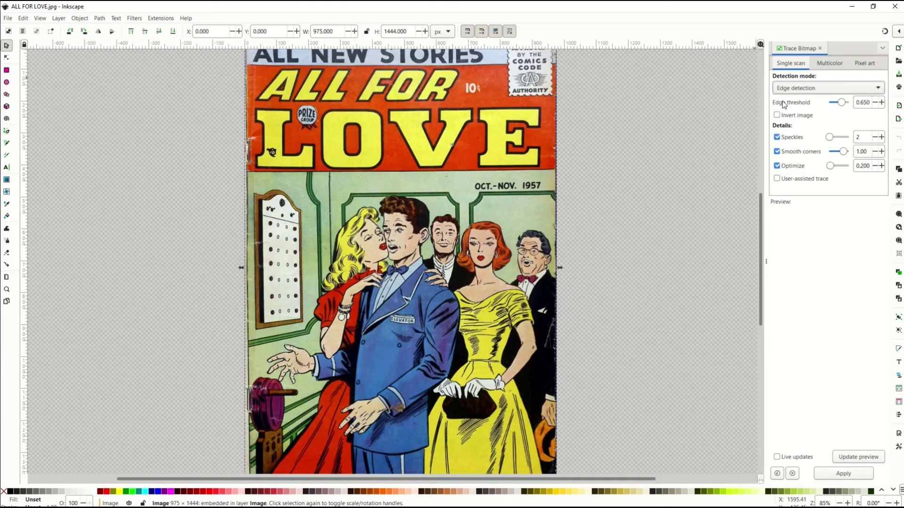
pyautogui.click(855, 456)
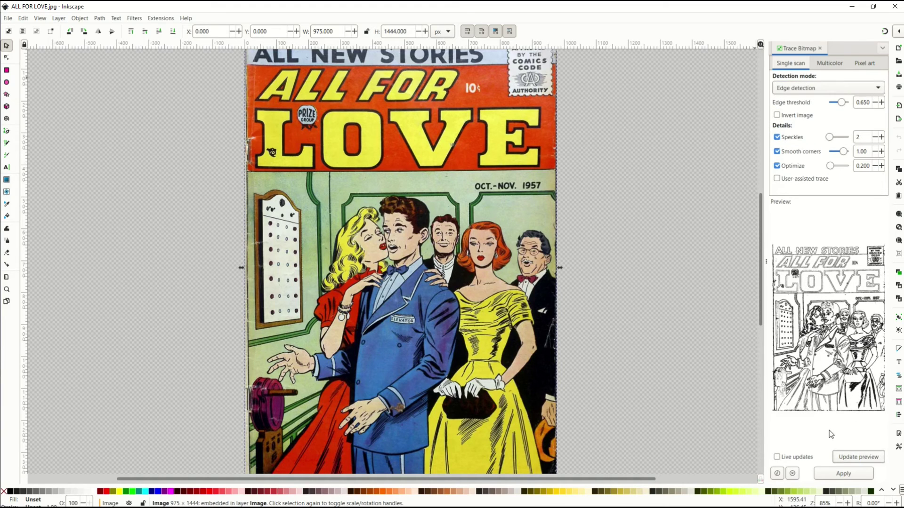
pyautogui.click(837, 474)
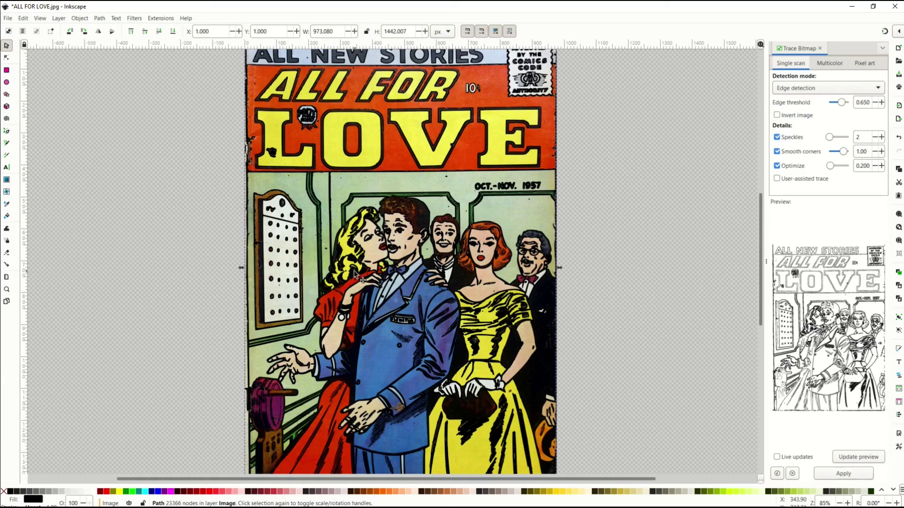
# - Move the trace aside, delete the colour ALL FOR LOVE image, and place the line art back on the page
pyautogui.moveTo(354, 270); pyautogui.dragTo(435, 279)
pyautogui.click(383, 280)
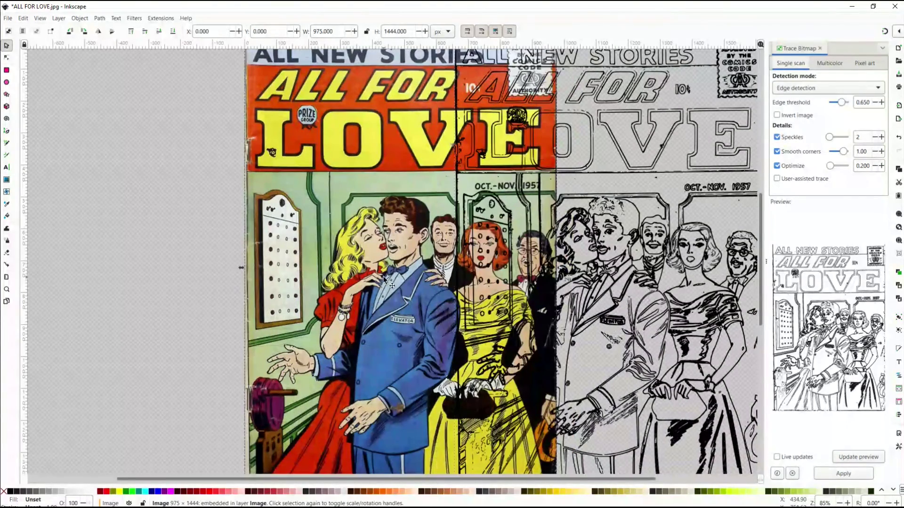
pyautogui.press('Delete')
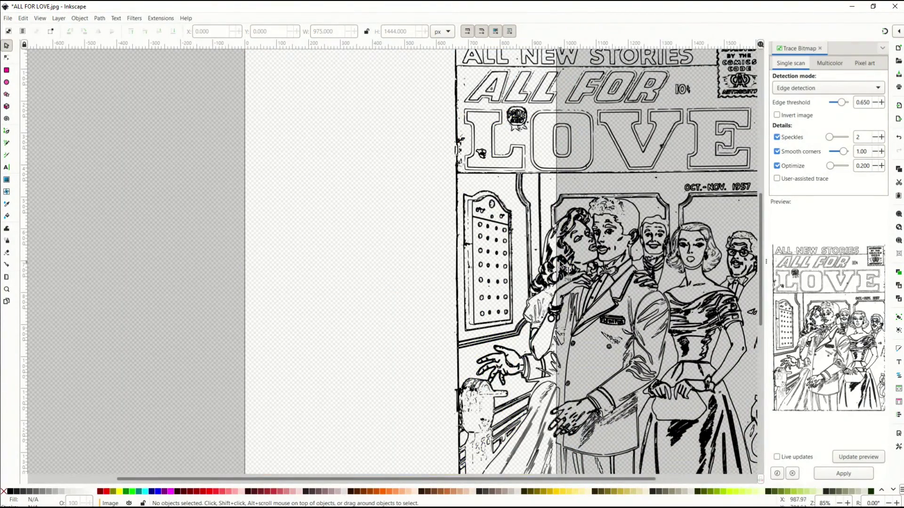
pyautogui.moveTo(483, 264); pyautogui.dragTo(278, 269)
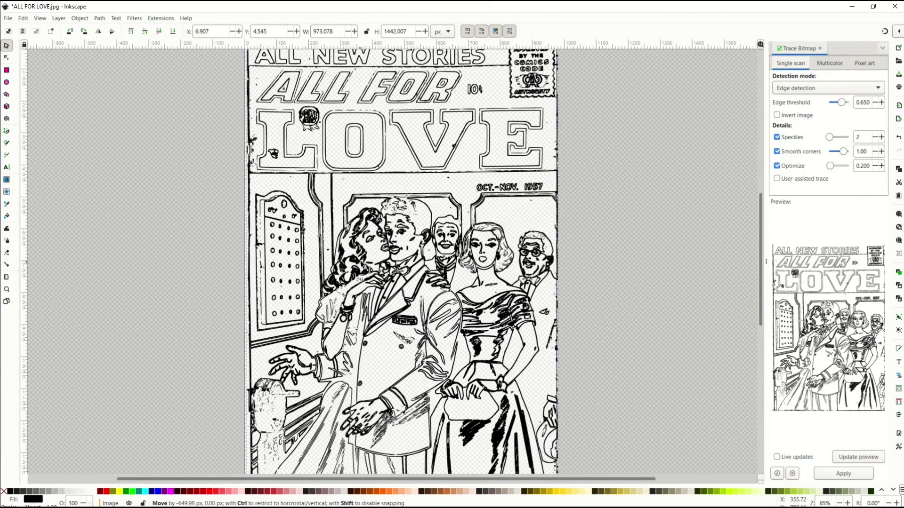
pyautogui.moveTo(354, 266); pyautogui.dragTo(355, 268)
pyautogui.scroll(-3, 356, 268)
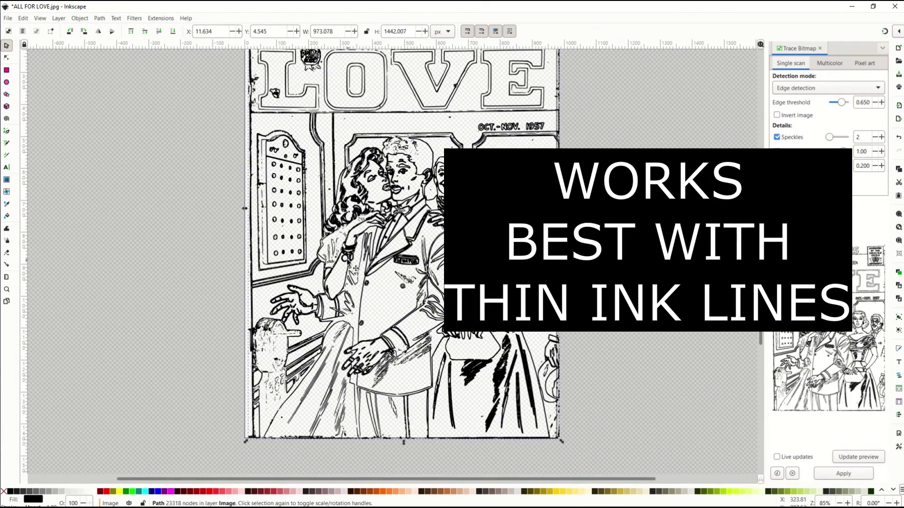
pyautogui.scroll(5, 356, 269)
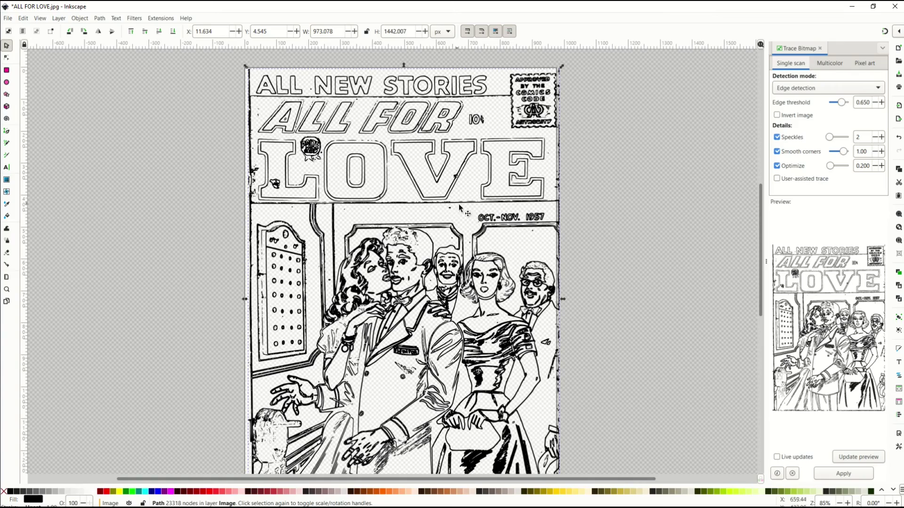
# - With the Node tool, delete a small stray blob from the traced line art
pyautogui.click(6, 57)
pyautogui.scroll(6, 459, 214)
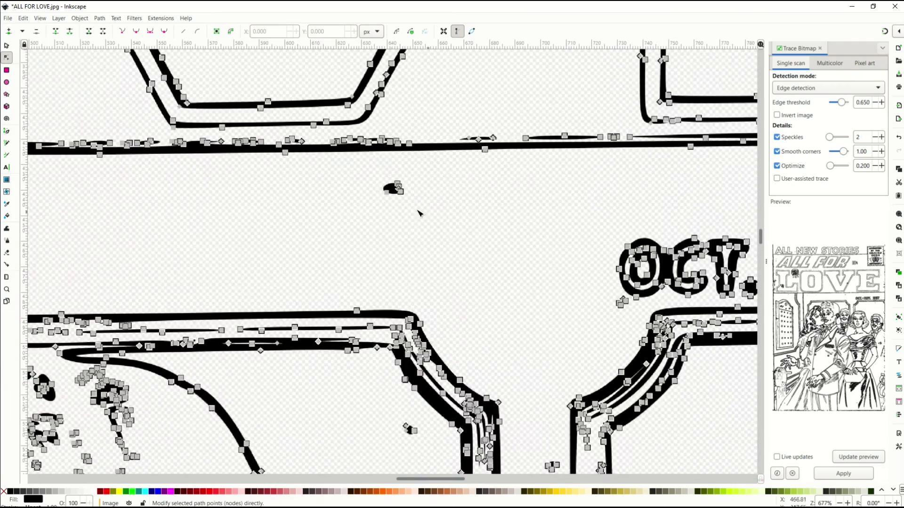
pyautogui.moveTo(366, 176); pyautogui.dragTo(412, 200)
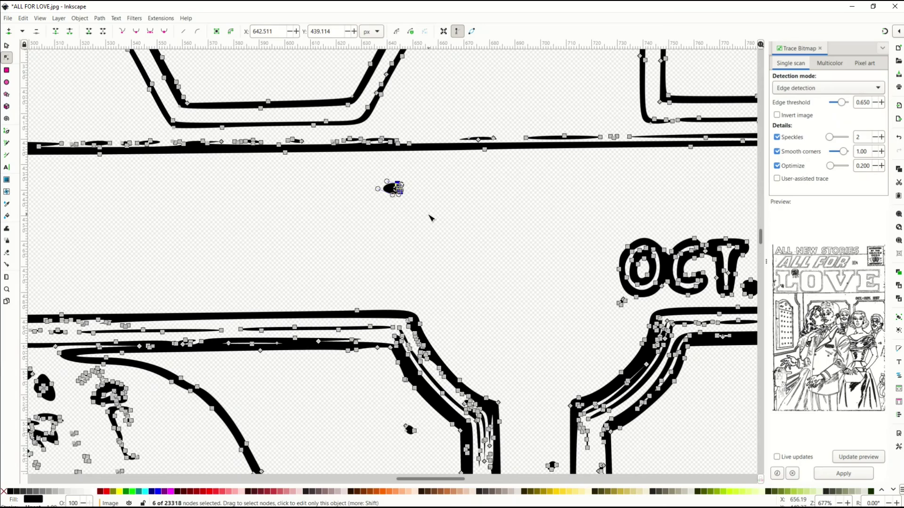
pyautogui.press('Delete')
# - Delete a second stray blob near the frame line and return to the Selector
pyautogui.moveTo(382, 414); pyautogui.dragTo(432, 449)
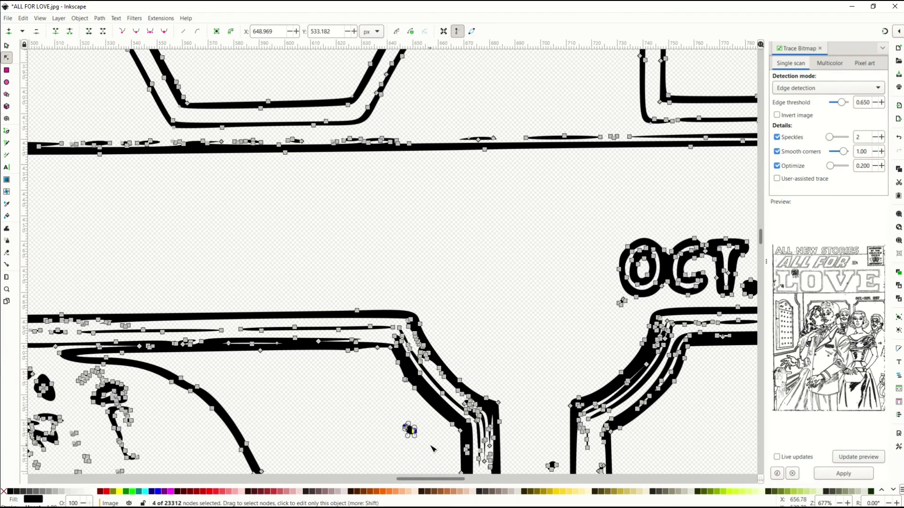
pyautogui.press('Delete')
pyautogui.scroll(-5, 398, 387)
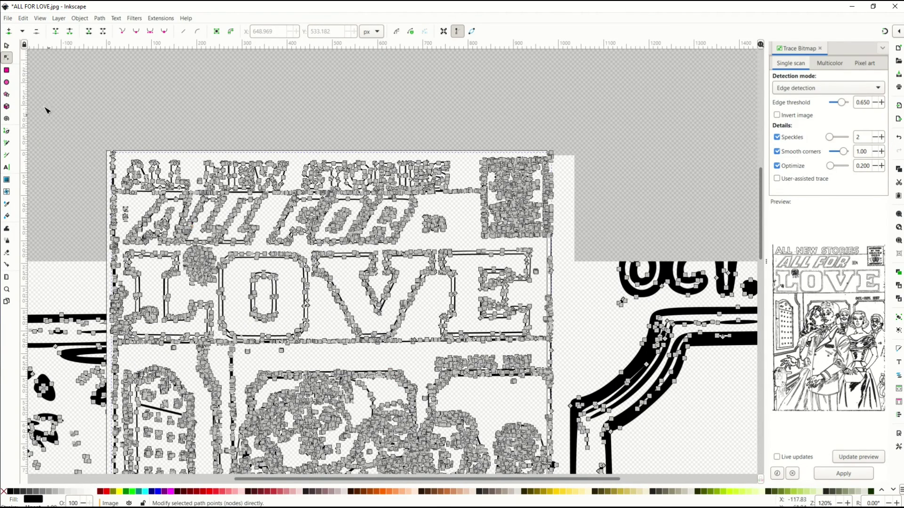
pyautogui.press('s')
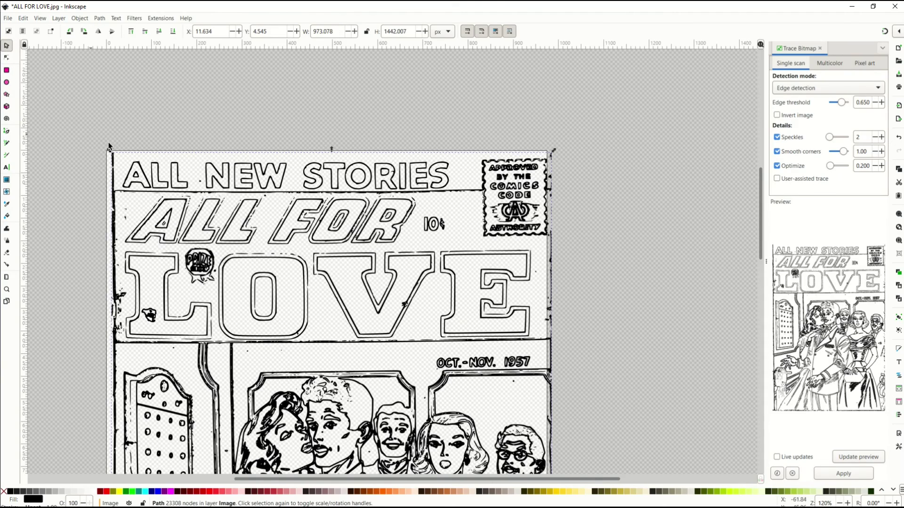
pyautogui.scroll(-2, 319, 184)
pyautogui.scroll(-10, 319, 184)
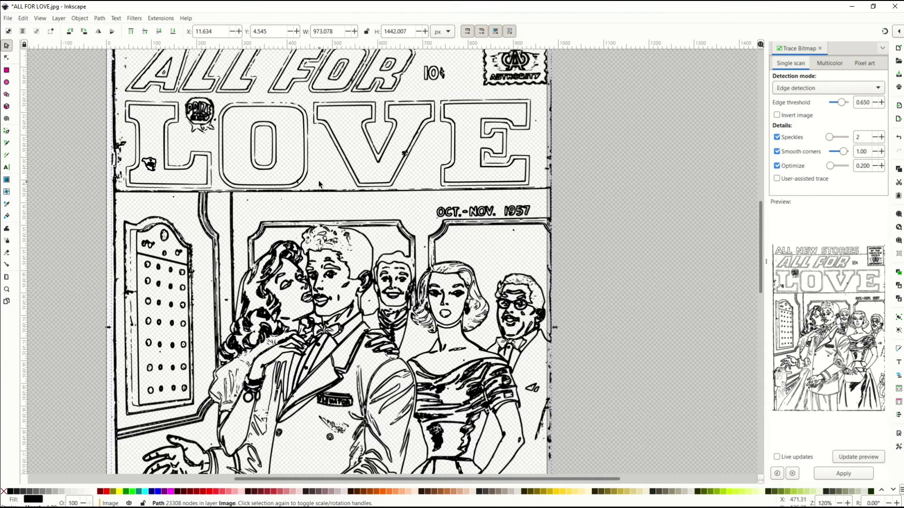
pyautogui.scroll(-2, 319, 185)
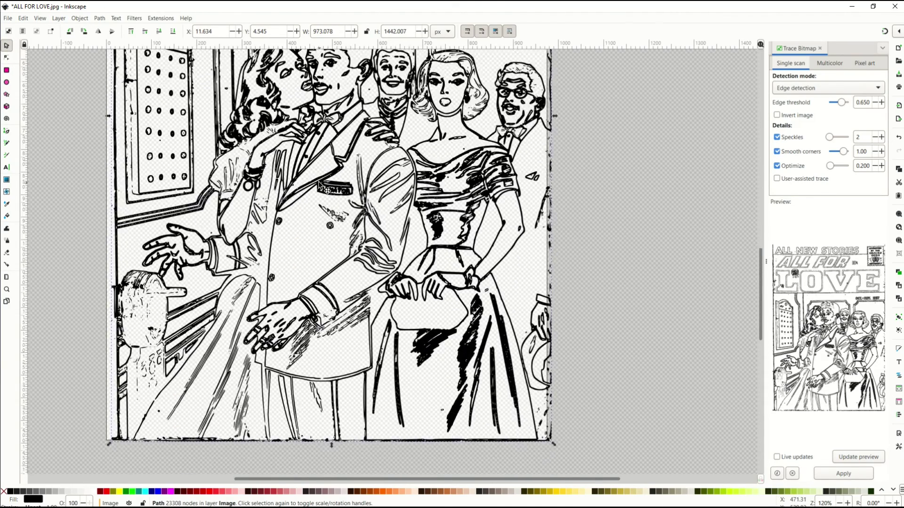
pyautogui.scroll(8, 319, 184)
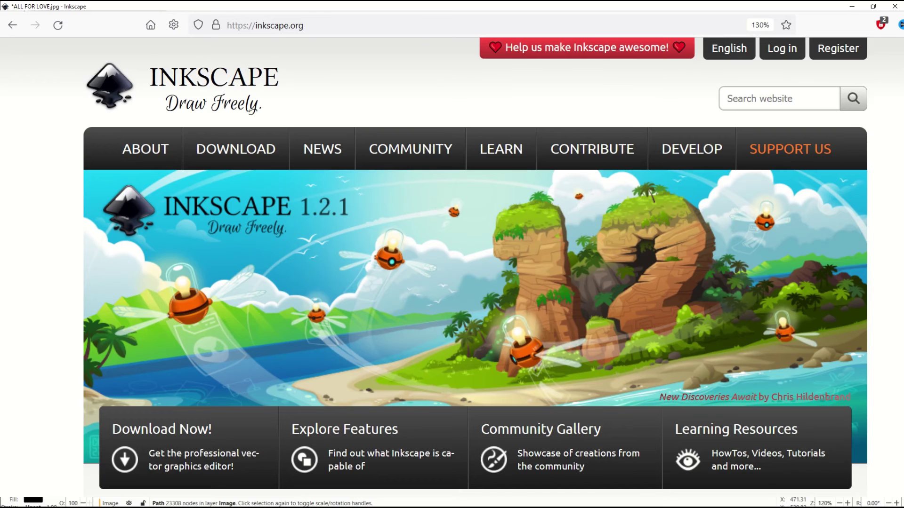
# - Bring up the inkscape.org DOWNLOAD dropdown showing its Extensions option
pyautogui.moveTo(240, 160)
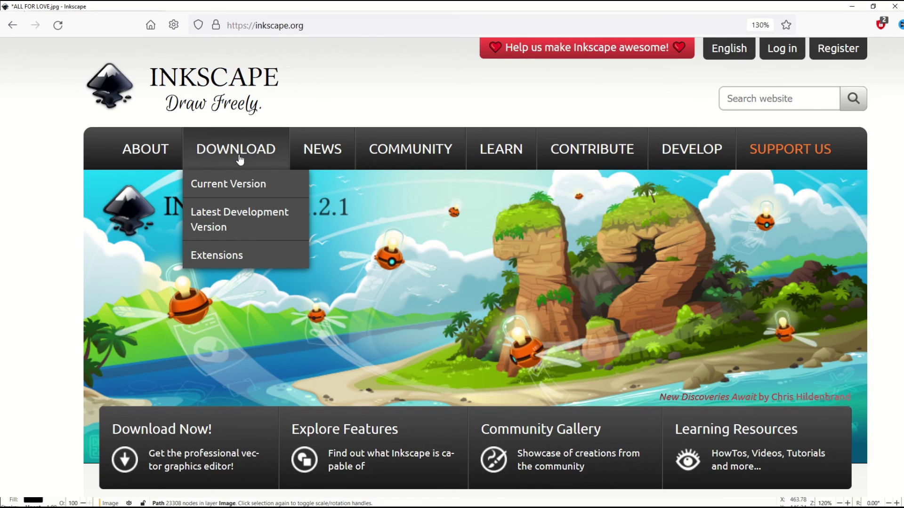